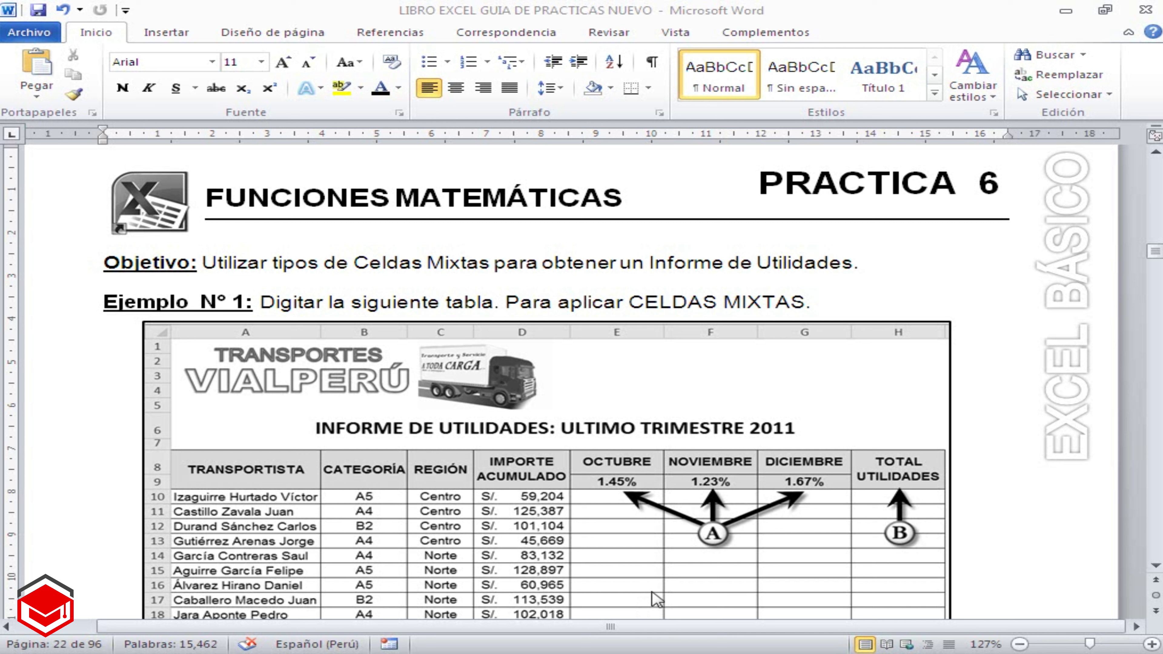
Read the mixed-cells objective, the example table and the Consideraciones lines in the Word guide
drag(359, 263, 853, 268)
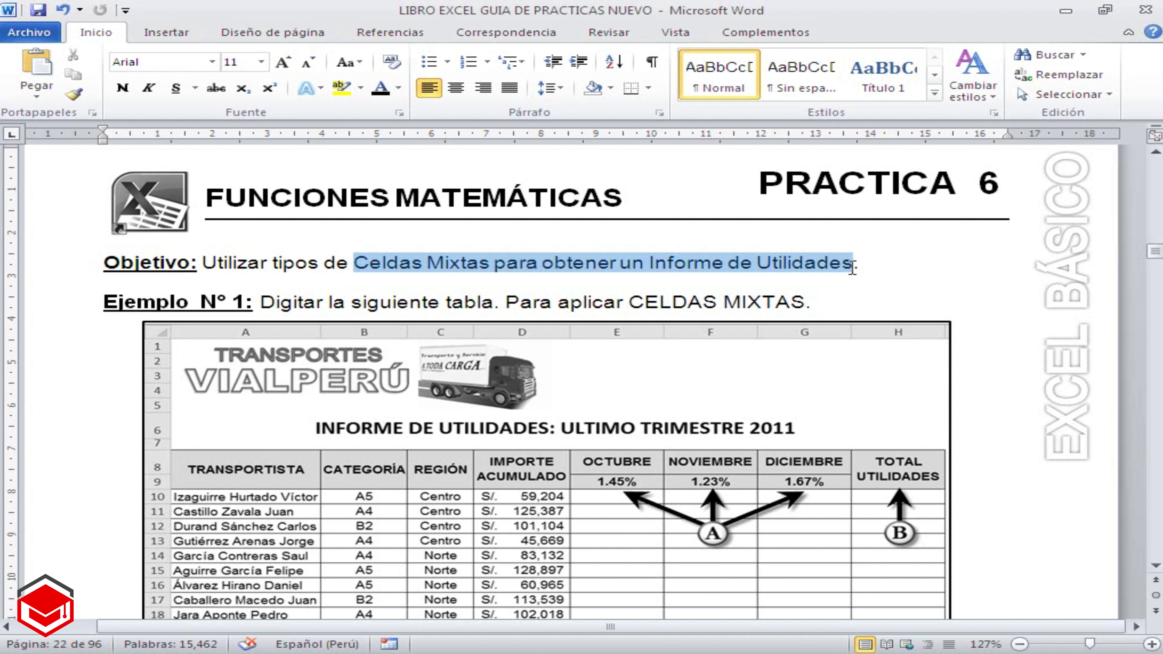
click(854, 285)
scroll(730, 364, down, 1)
scroll(730, 364, down, 1)
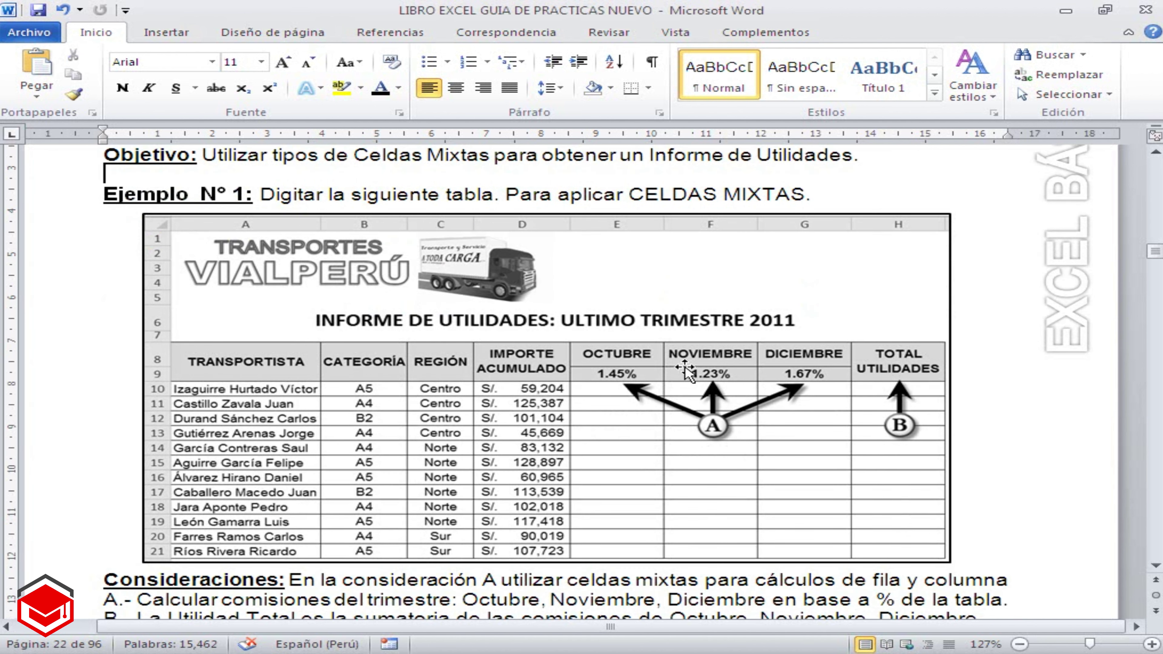
click(672, 369)
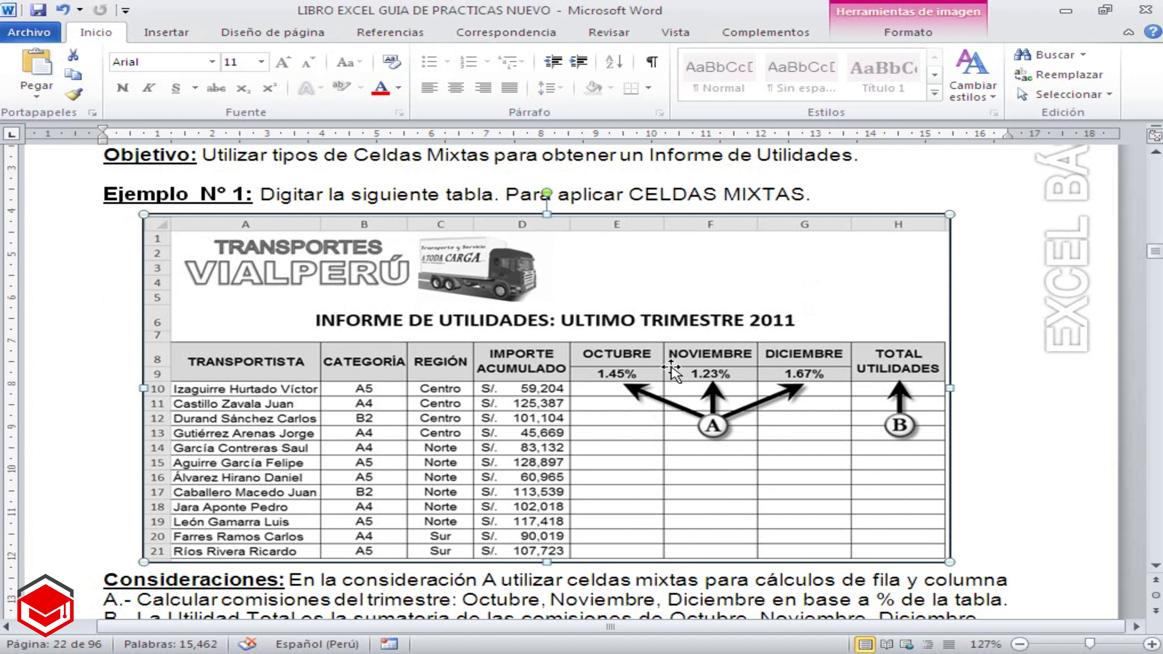
scroll(671, 369, down, 1)
scroll(672, 369, down, 2)
scroll(671, 369, down, 1)
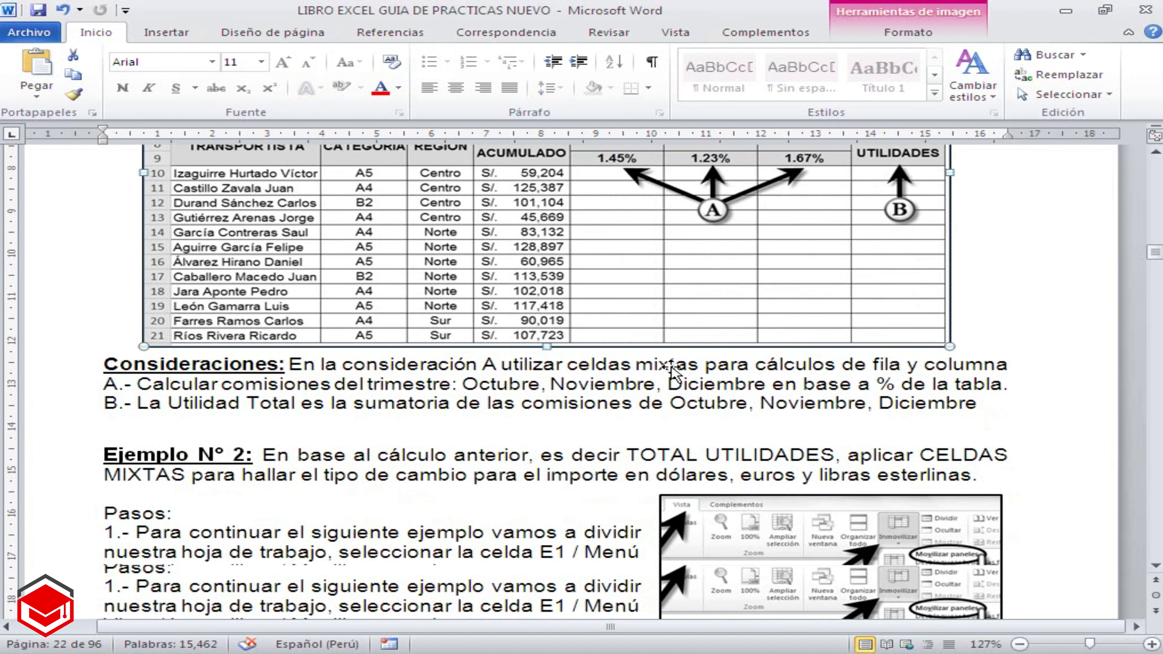
drag(81, 373, 86, 406)
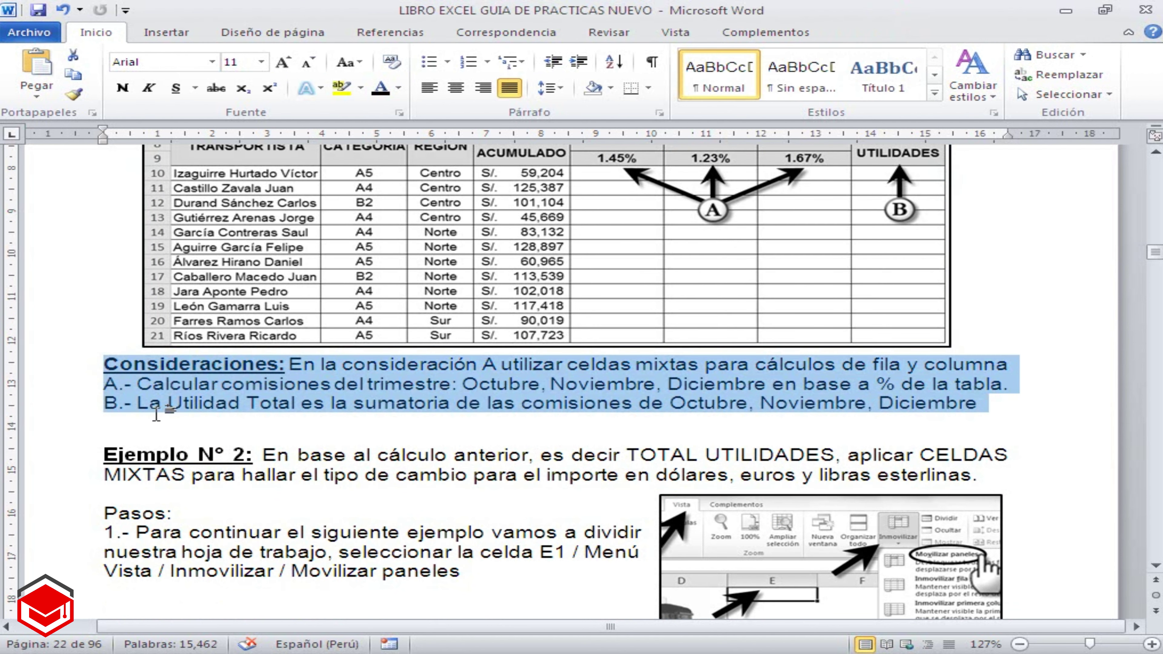
click(279, 453)
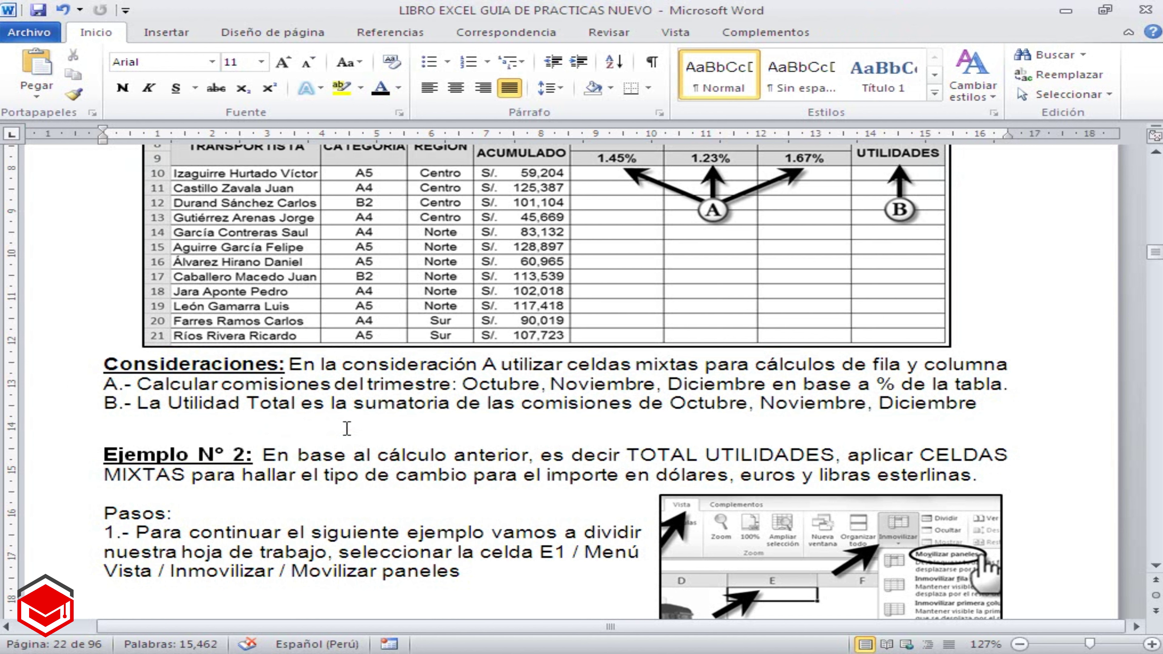
Look over the exchange-rate spreadsheet example, then return to the top of the guide
scroll(416, 446, down, 2)
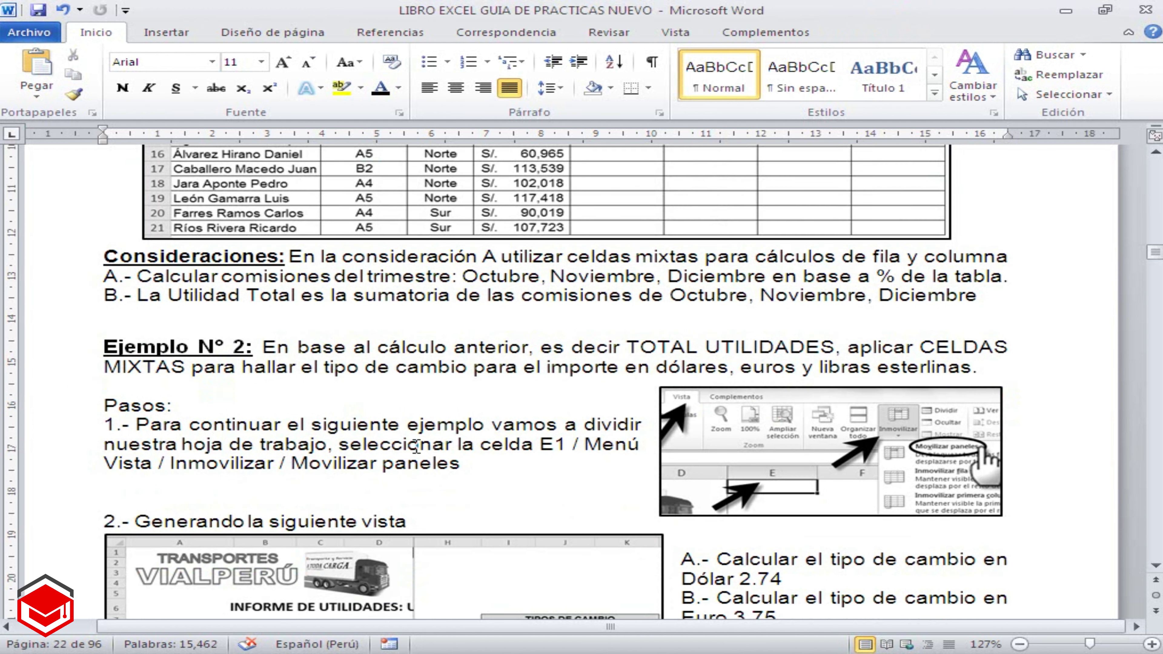
scroll(417, 447, down, 1)
scroll(415, 448, down, 1)
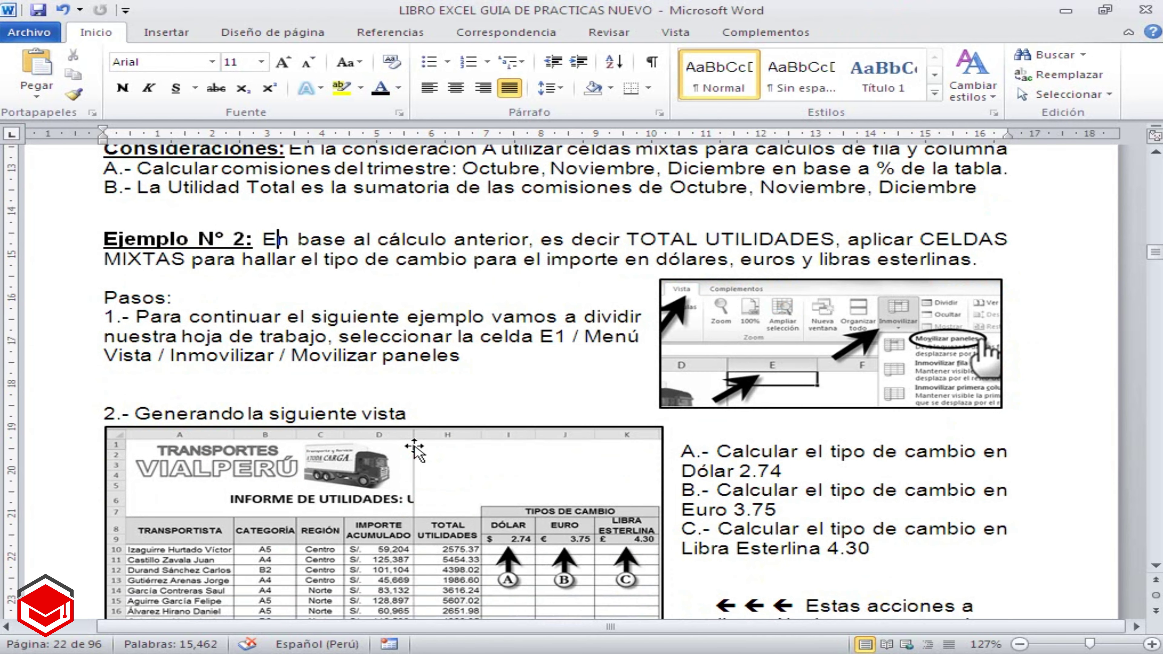
scroll(415, 451, down, 1)
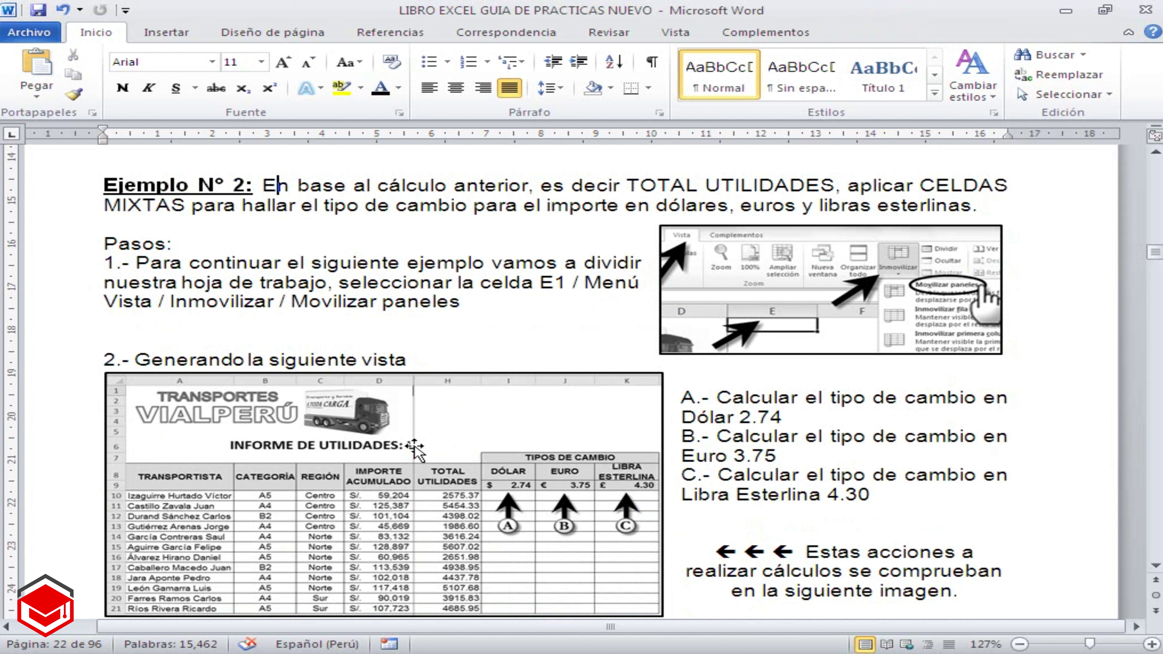
click(414, 488)
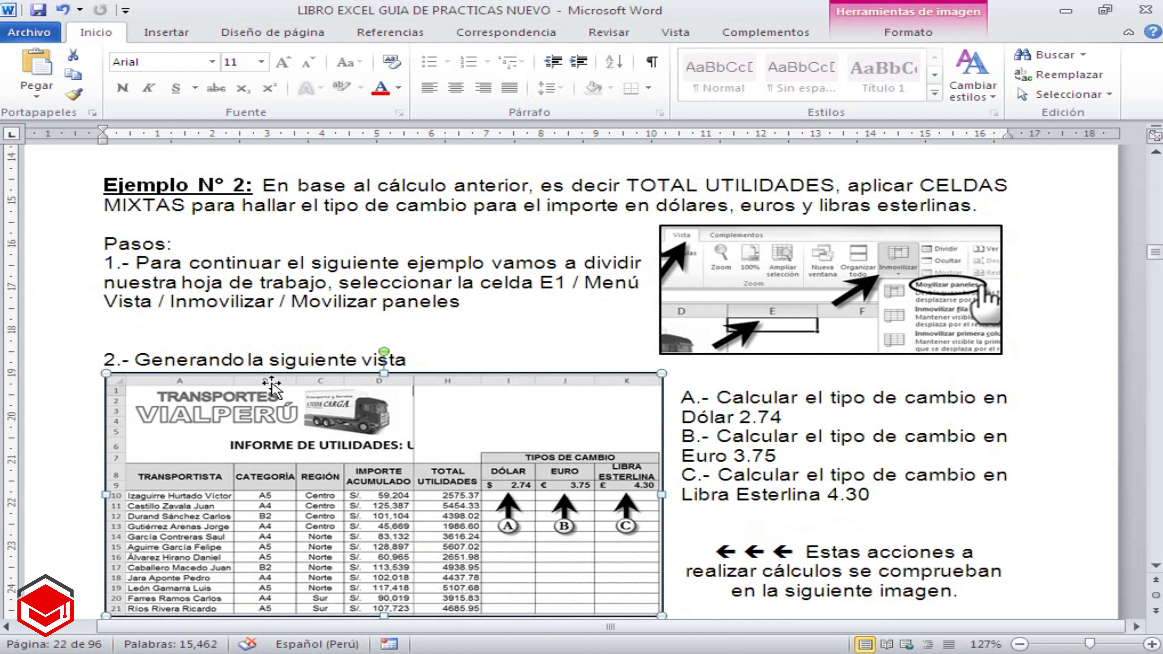
click(228, 343)
scroll(234, 364, up, 2)
scroll(234, 364, up, 2)
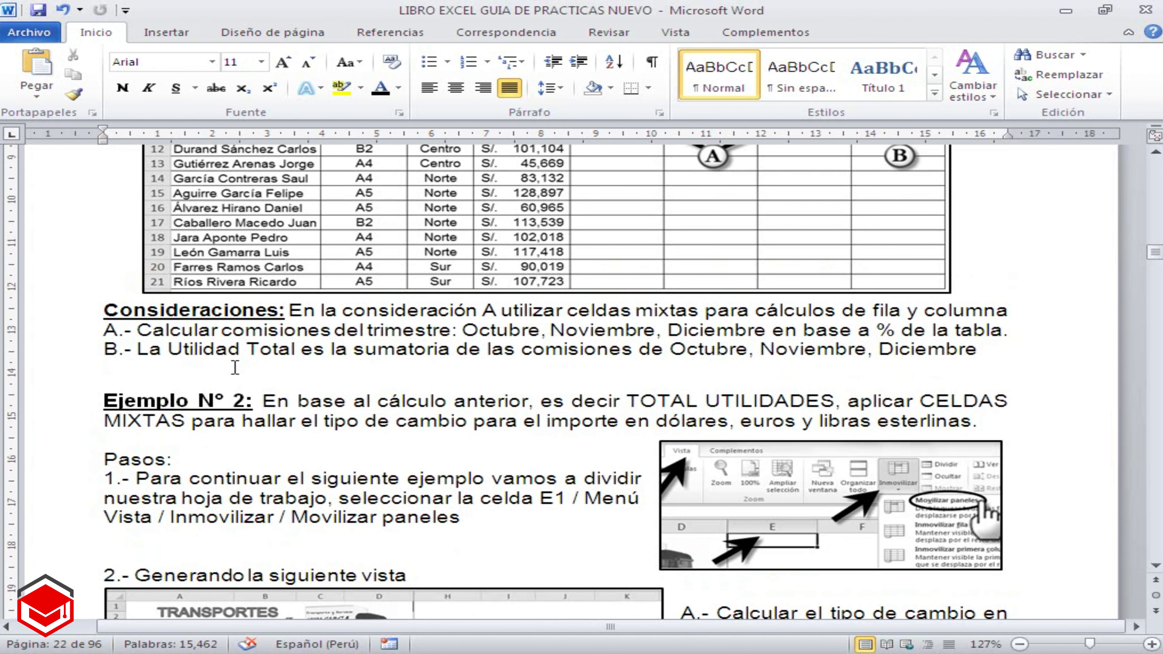
scroll(235, 366, up, 2)
scroll(234, 370, up, 2)
scroll(235, 379, up, 2)
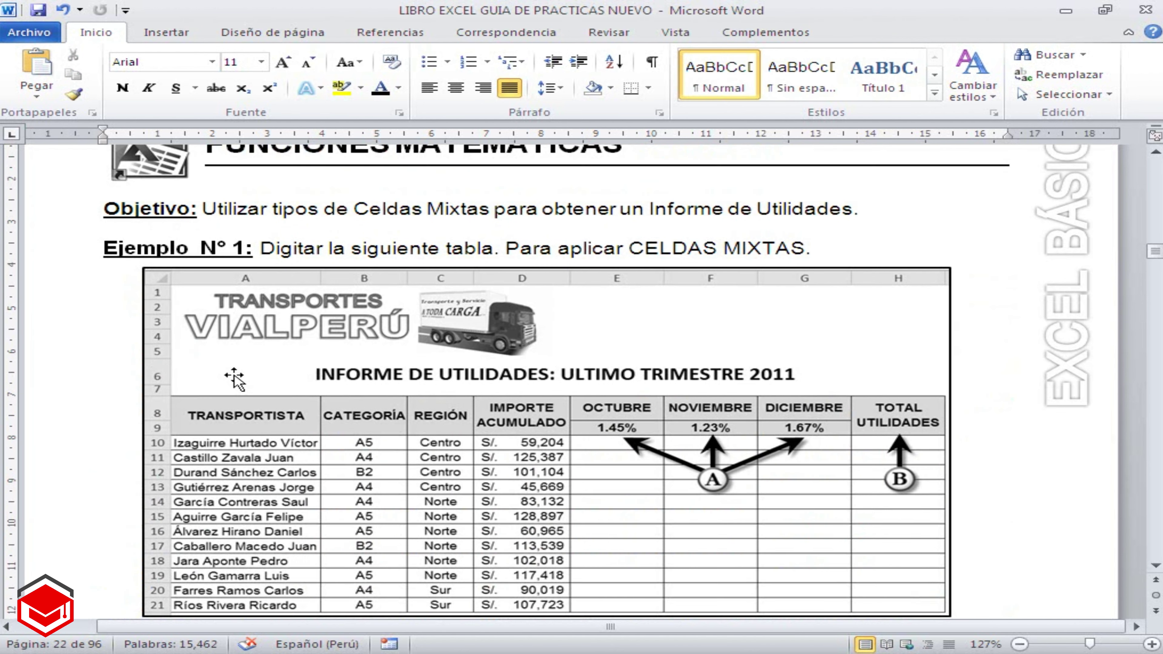
scroll(234, 379, up, 1)
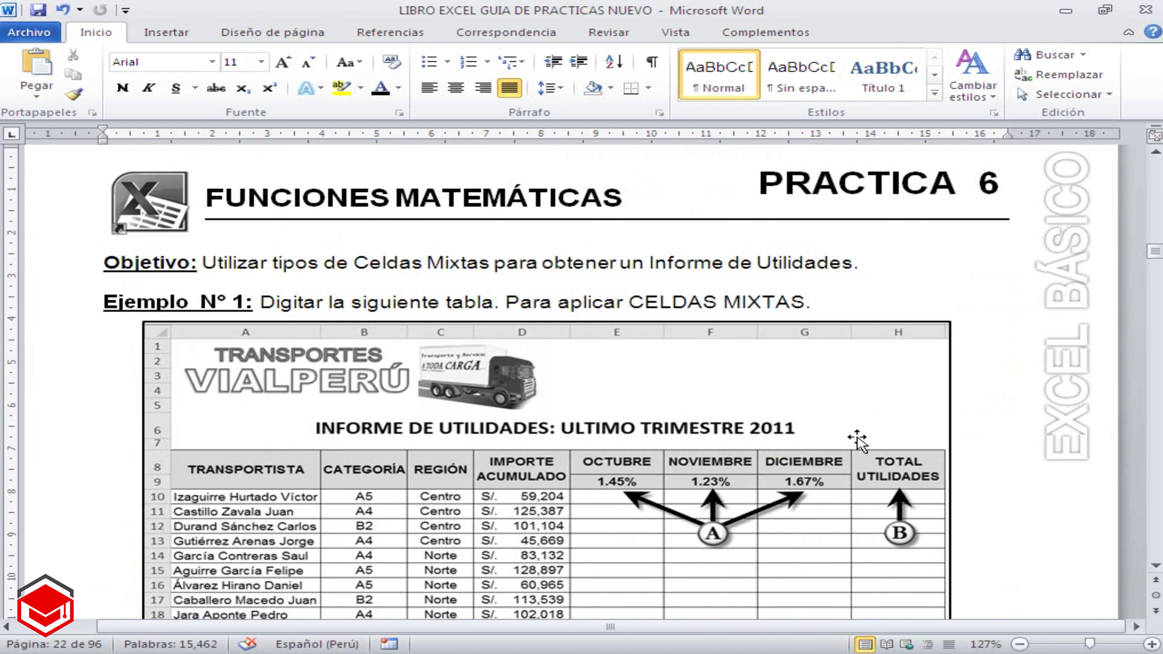
In the PRACTICA 6 CELDAS MIXTAS workbook, type 'CELDAS MIXTAS ADMINSTRAN DATOS A TABLAS DE DOBLE ENTRADA (FILA Y COLUMNA)' into E3
key(alt+Tab)
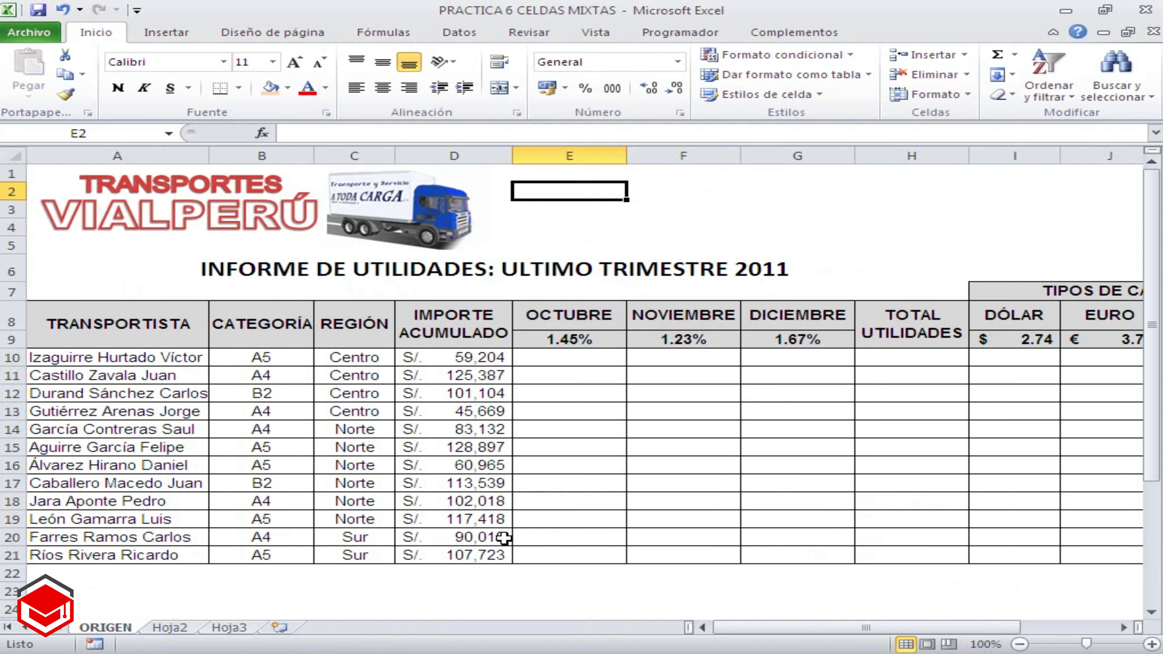
click(557, 224)
click(563, 202)
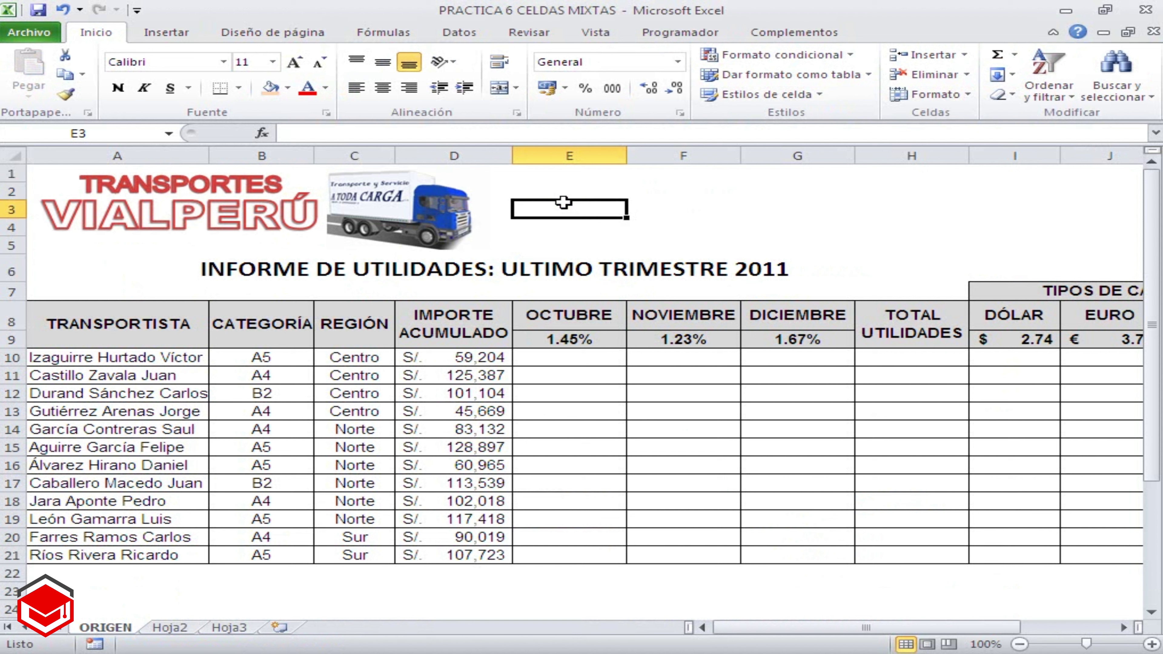
text(CELDAS)
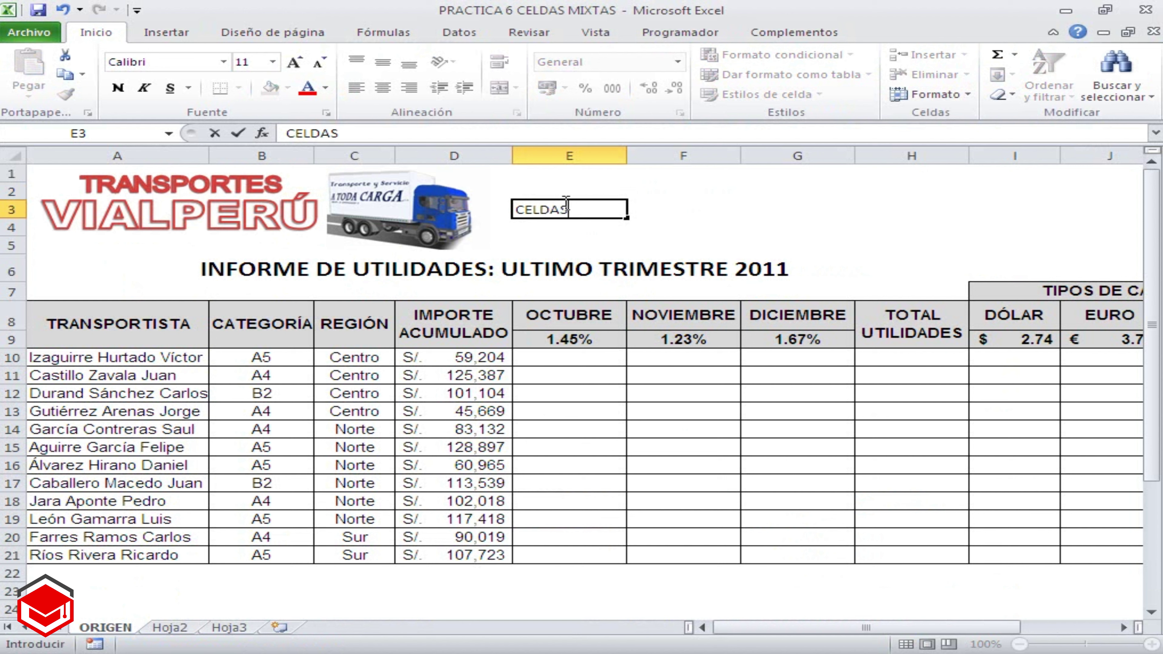
text( MIX)
text(TAS)
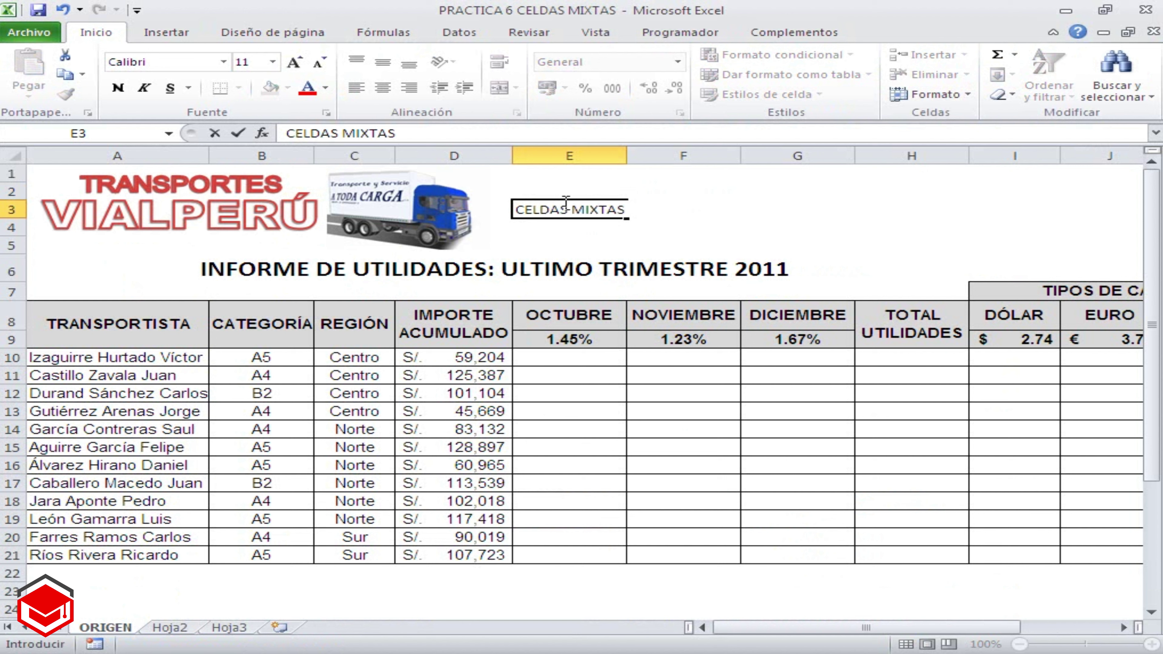
text( ADMINS)
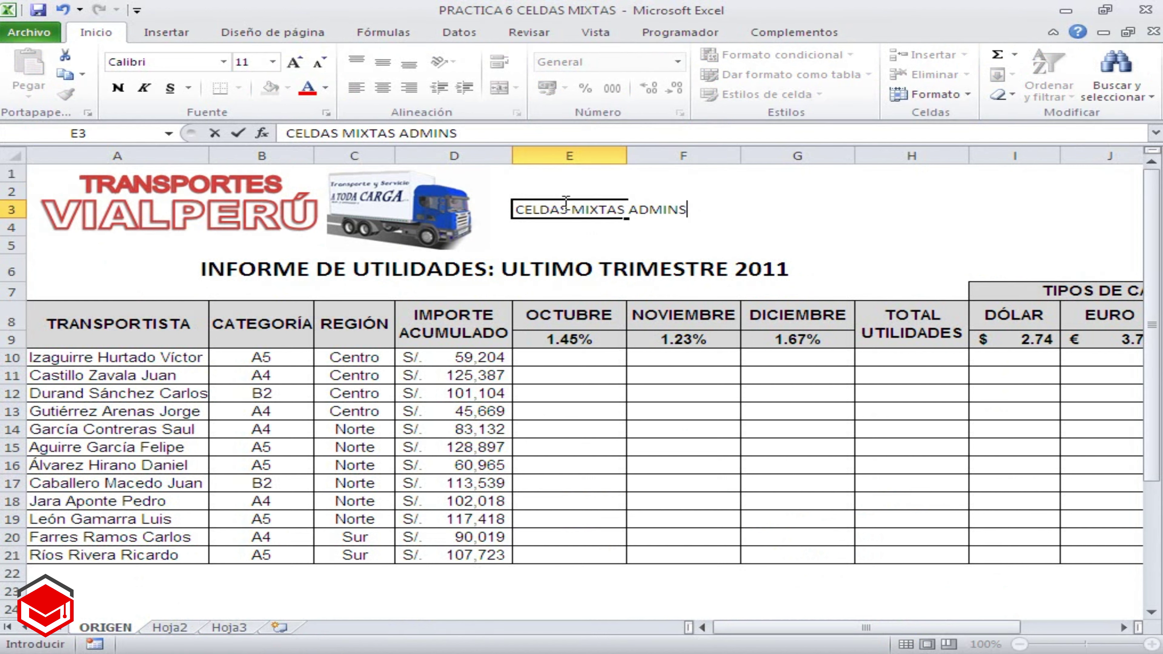
text(TRAN DAT)
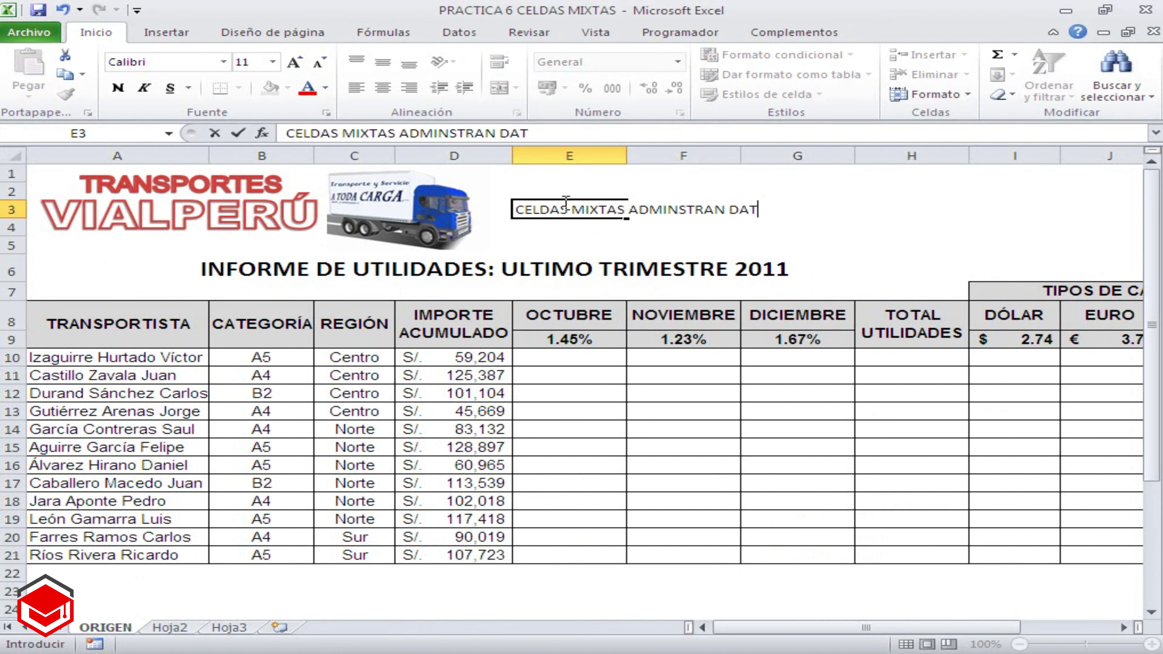
text(OS A)
text( TABLAS )
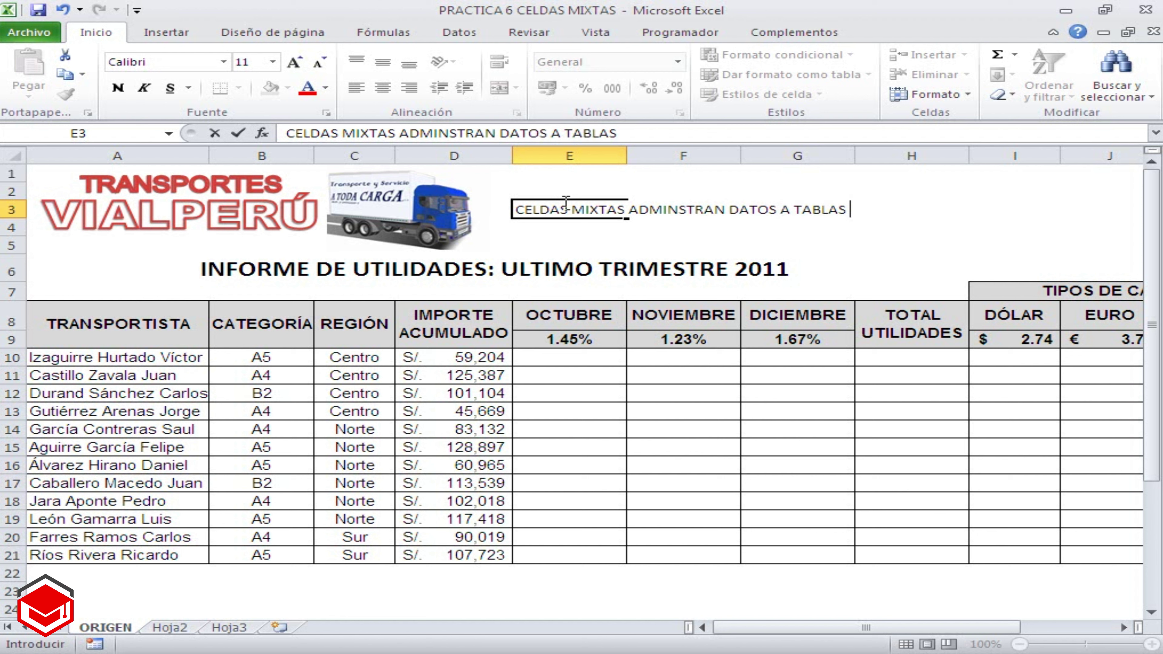
text(DE DOBLE)
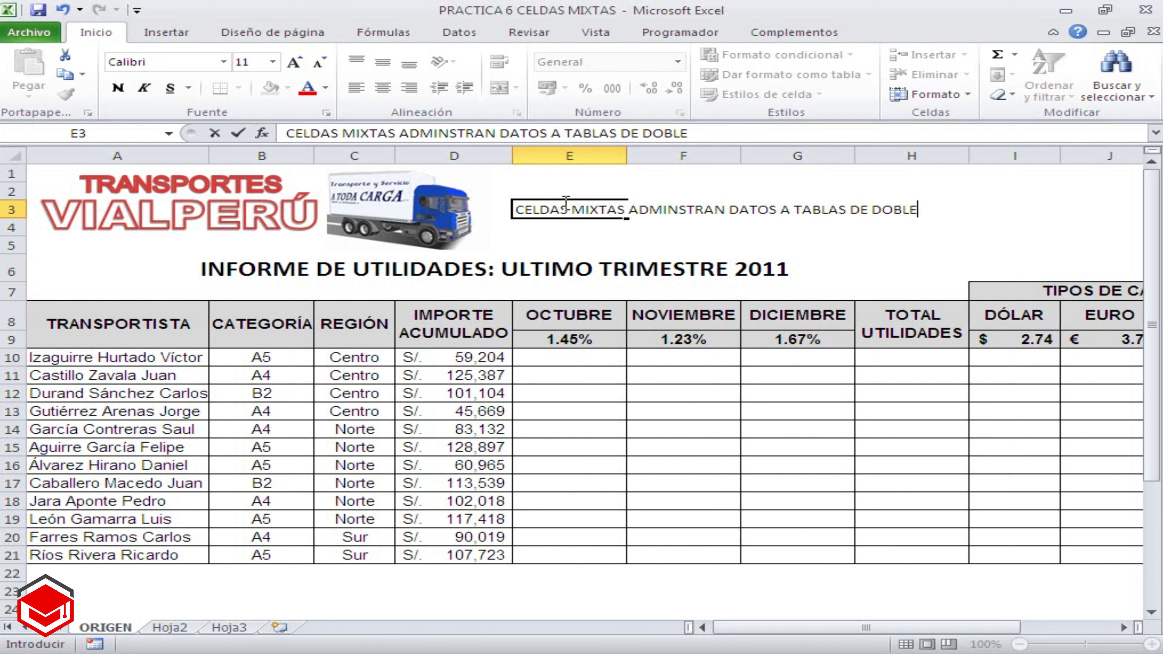
text( ENTRADA)
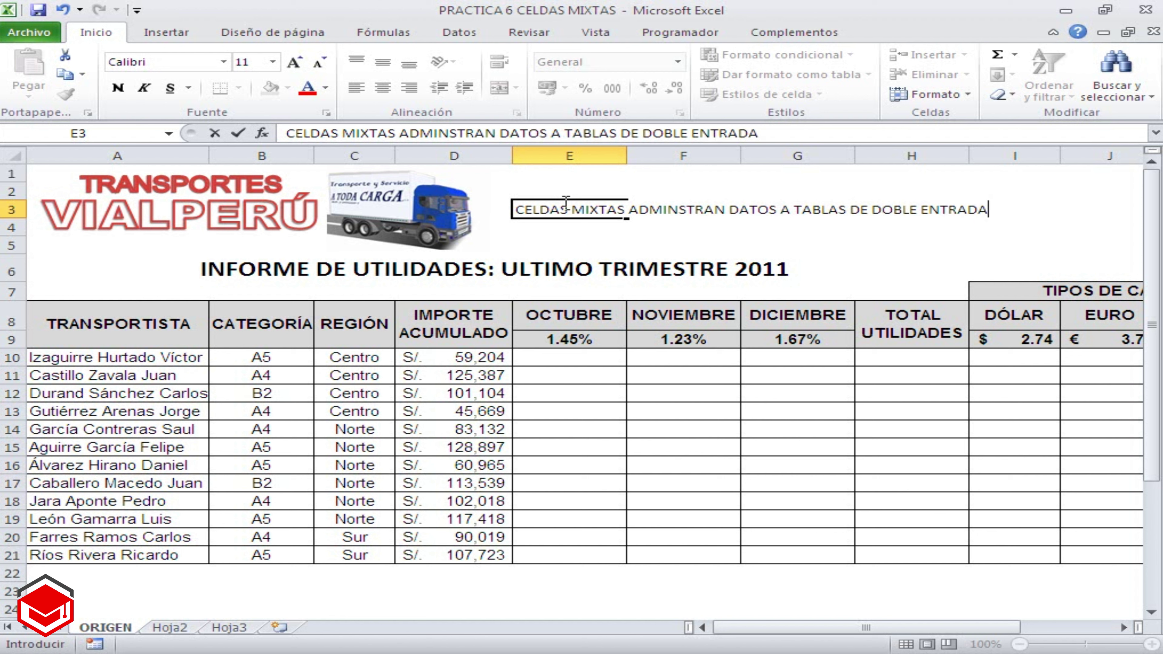
text( ()
text(FILA )
text(Y COLUM)
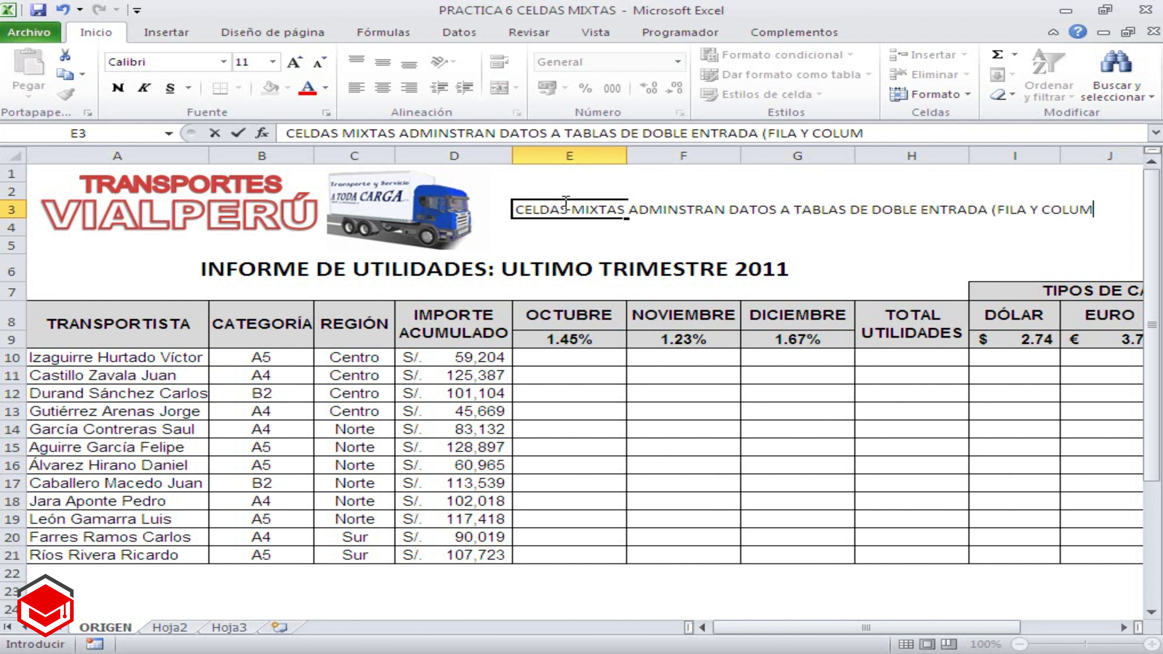
text(NA))
Commit the E3 note and format it in bold red font
click(595, 243)
click(566, 216)
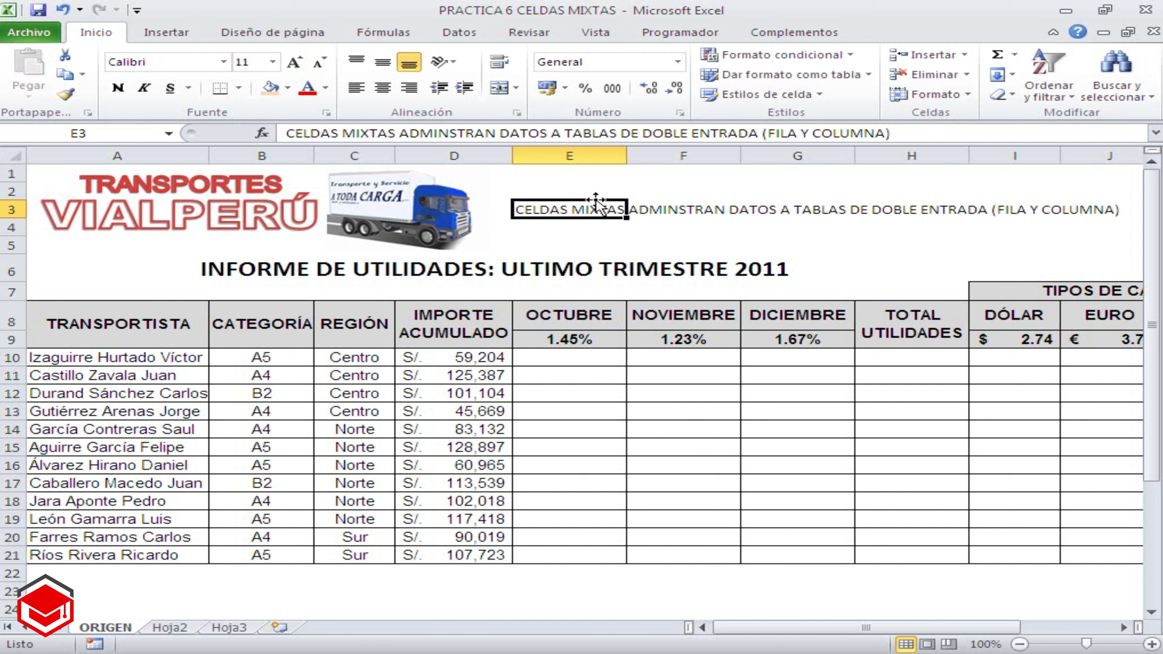
click(308, 89)
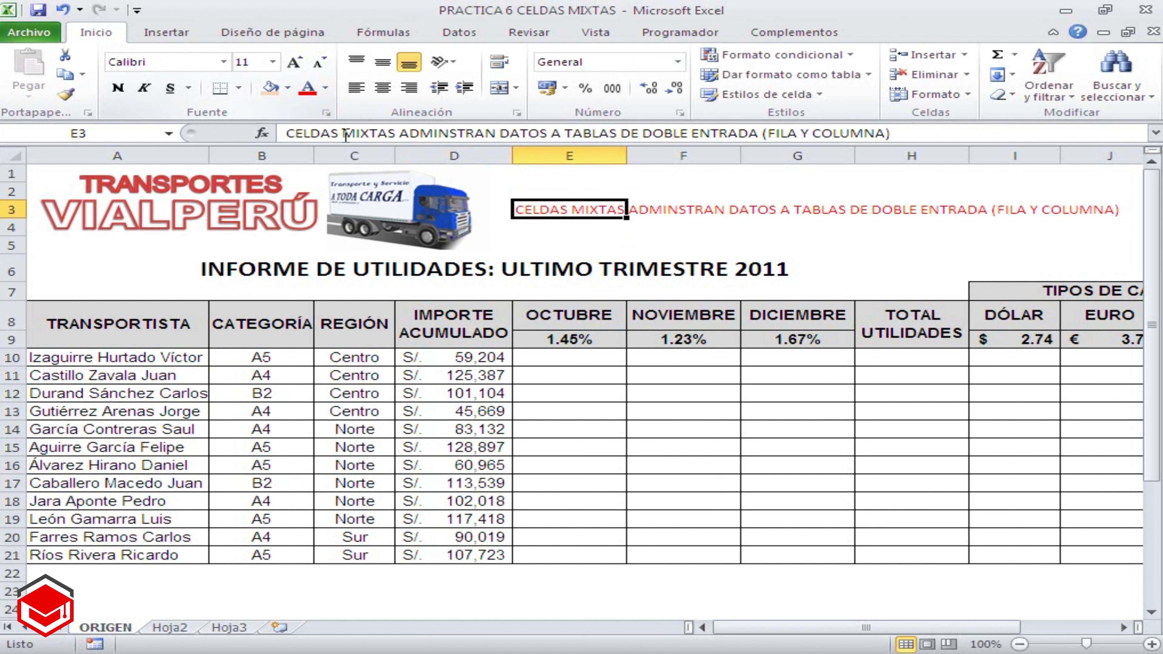
click(118, 87)
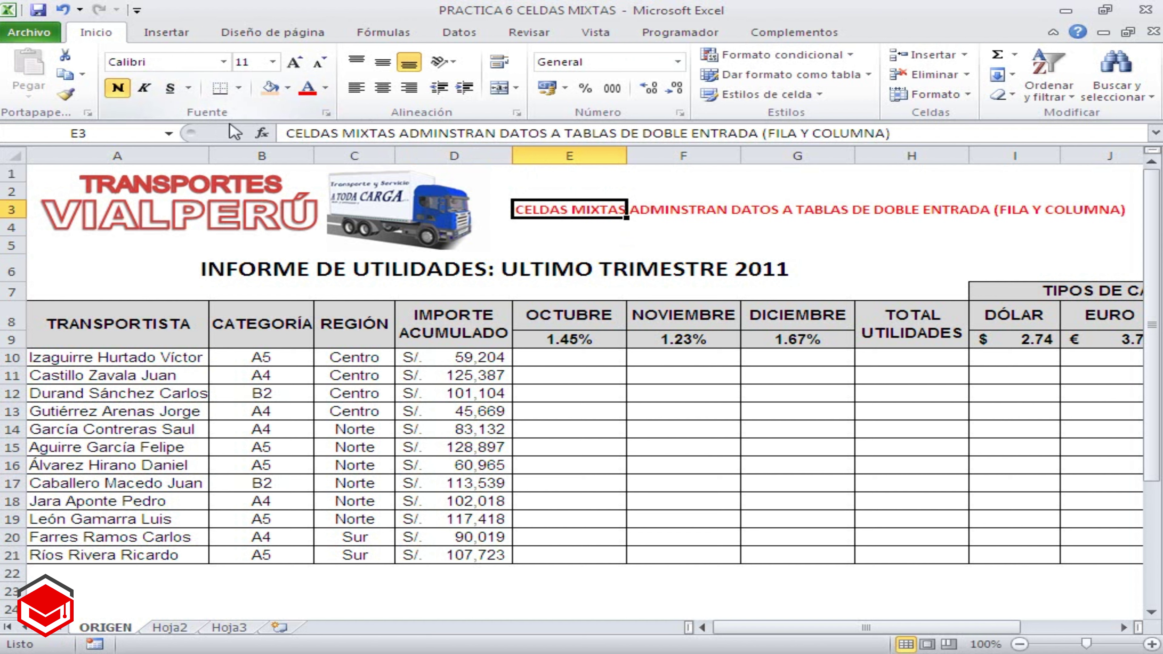
click(567, 238)
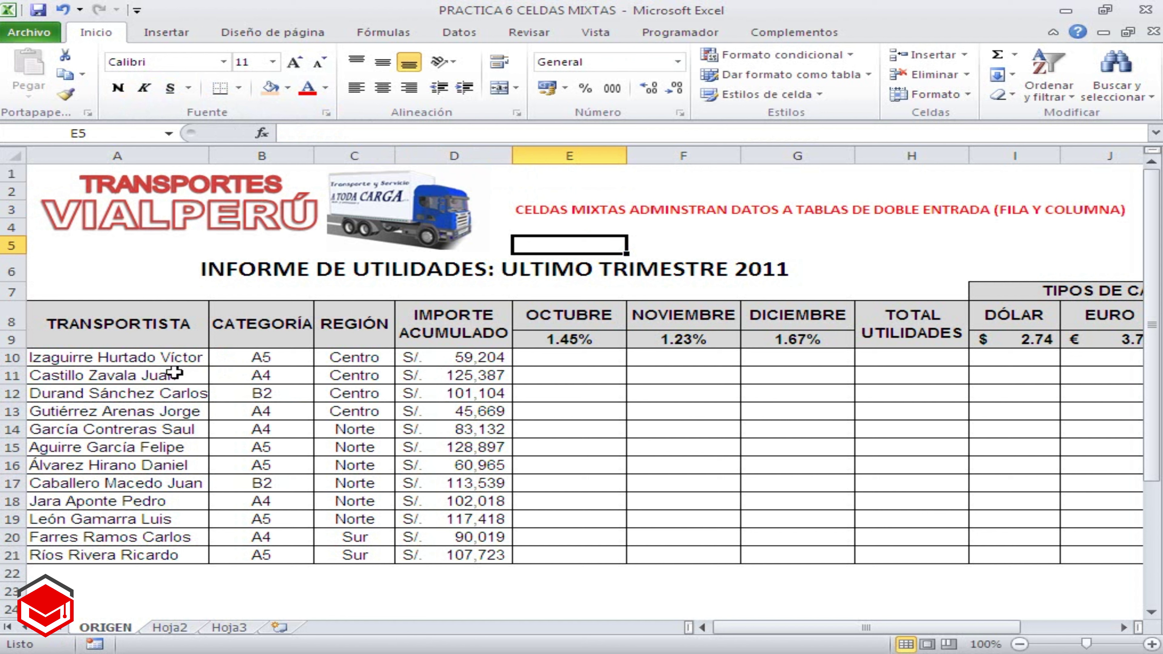
Widen column A slightly to fit the transporter names
drag(161, 358, 156, 555)
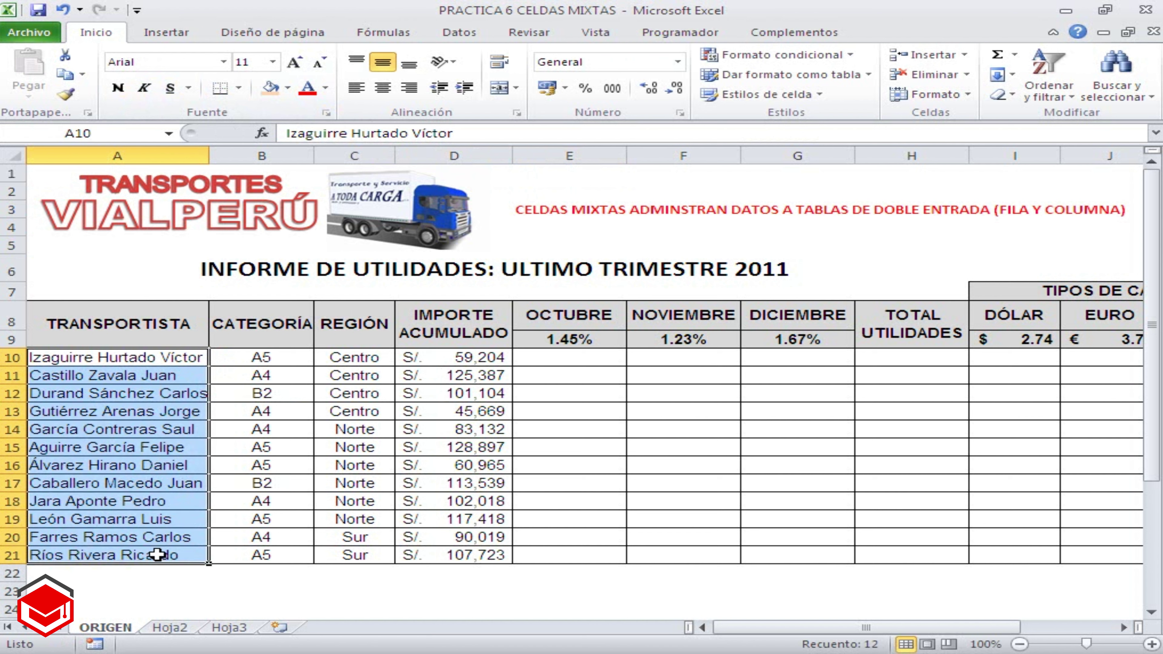
drag(209, 155, 212, 155)
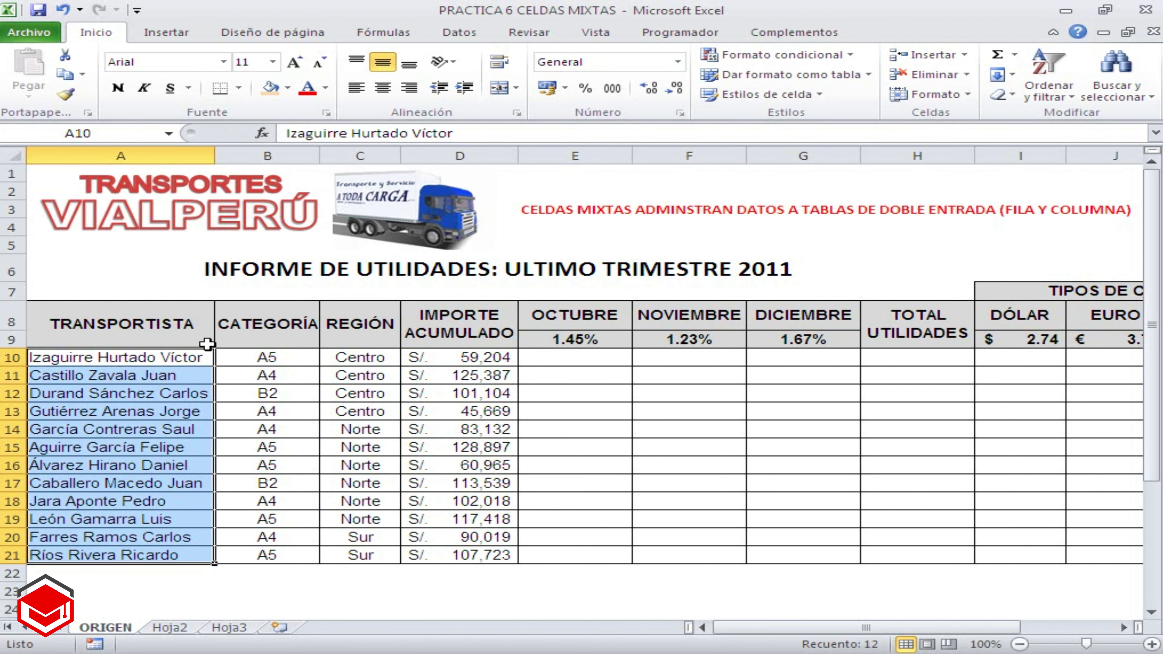
click(148, 555)
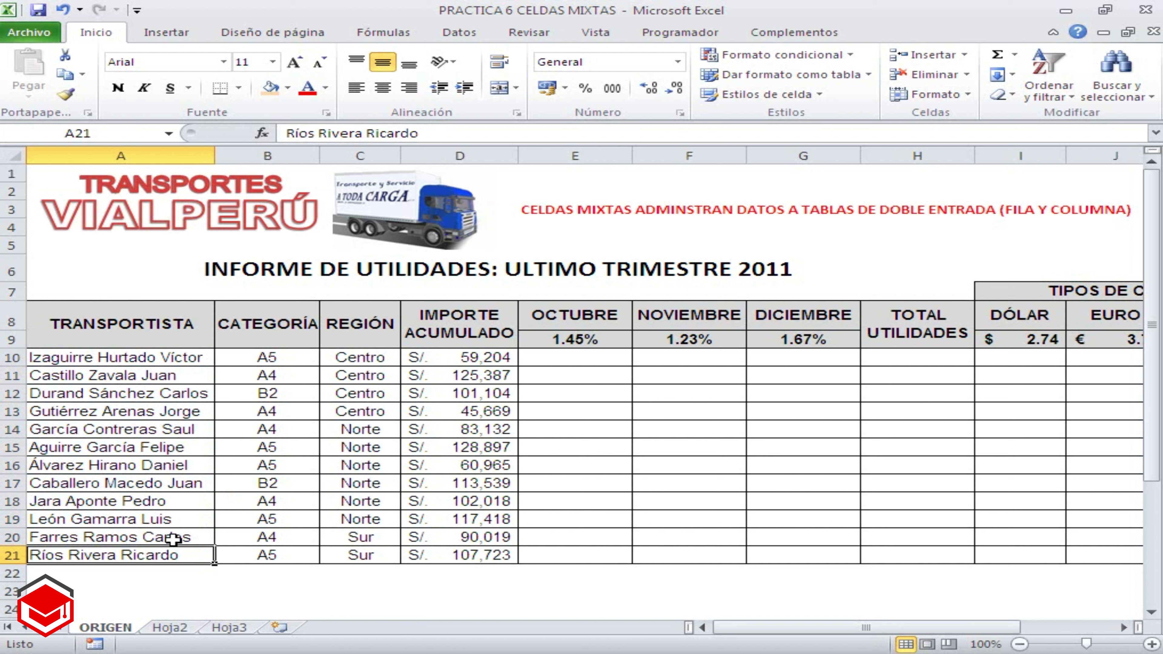
Review the category, region and accumulated-amount columns, then fill D10 orange
drag(277, 362, 273, 552)
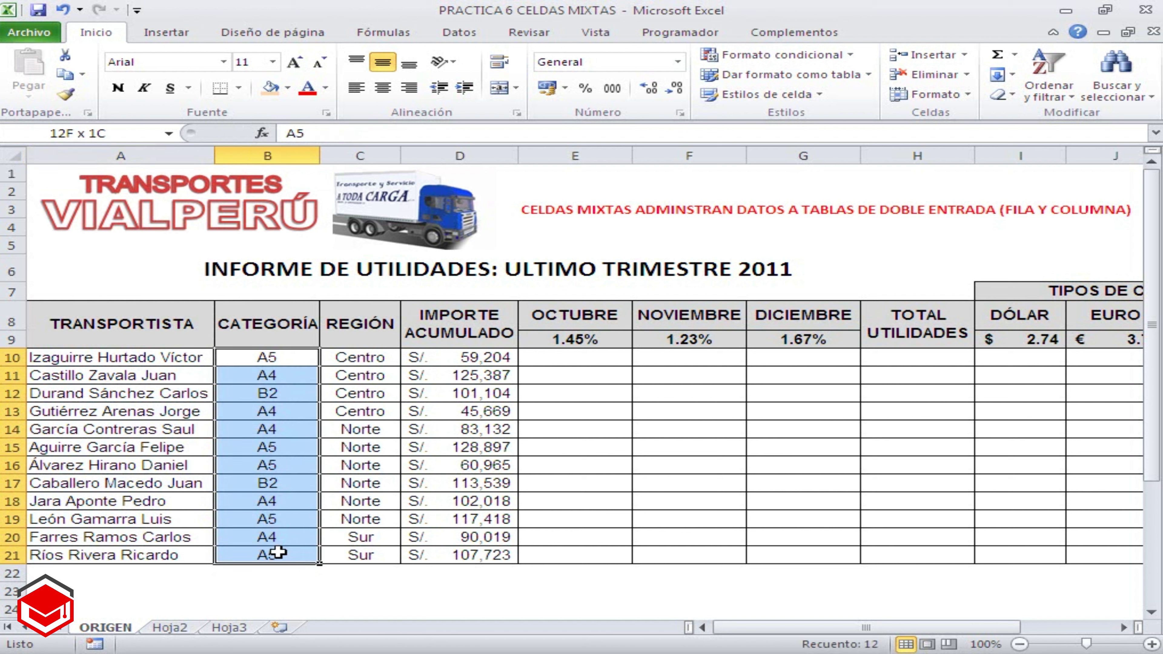
drag(359, 357, 362, 559)
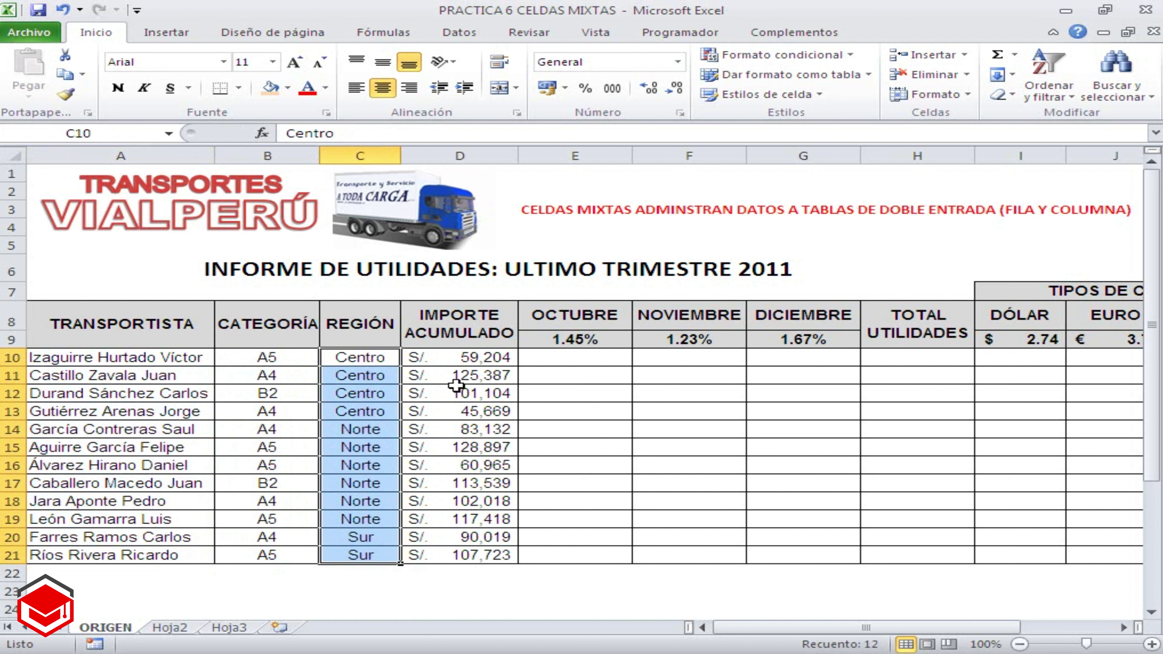
click(456, 362)
click(458, 393)
click(455, 429)
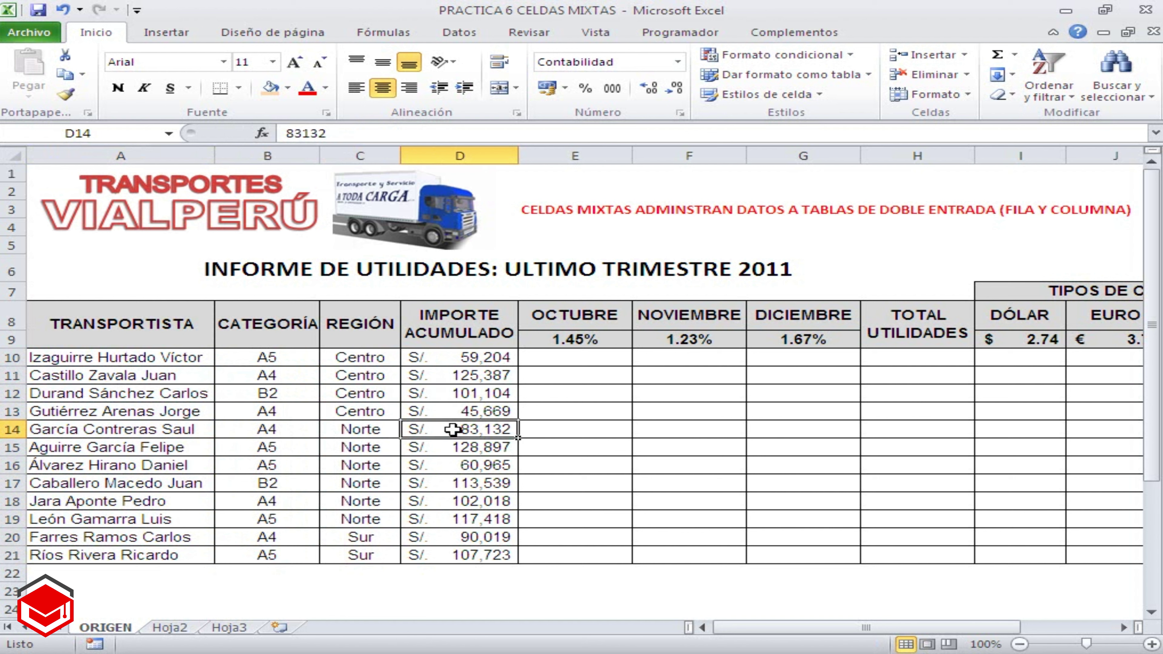
click(466, 504)
click(464, 536)
click(466, 373)
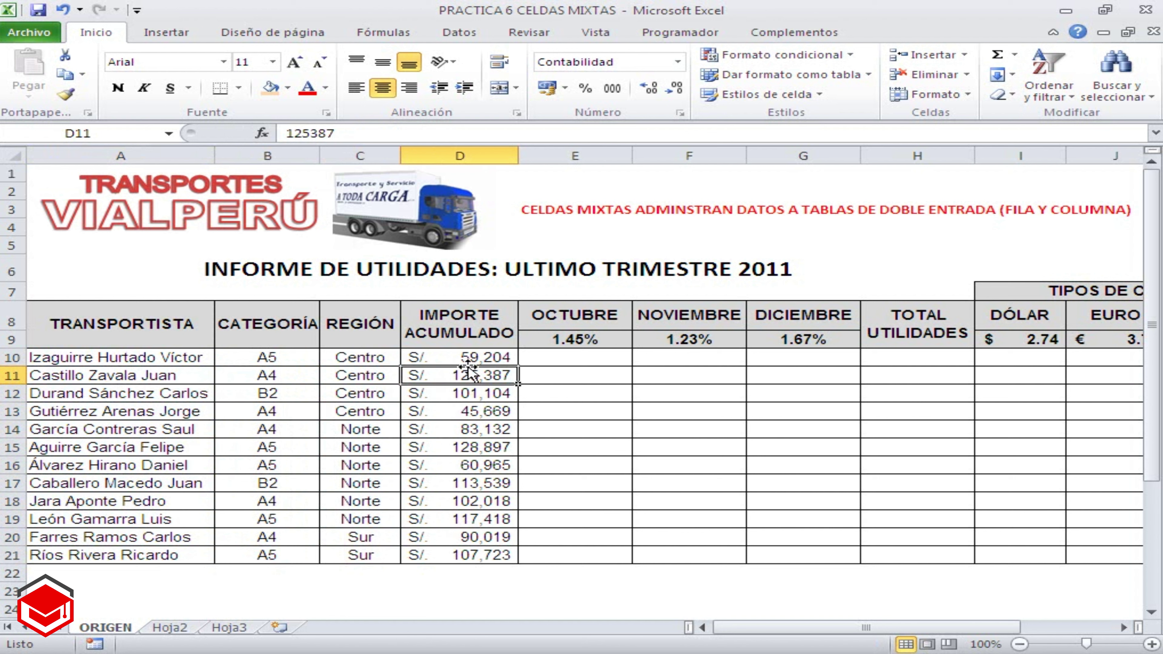
click(465, 359)
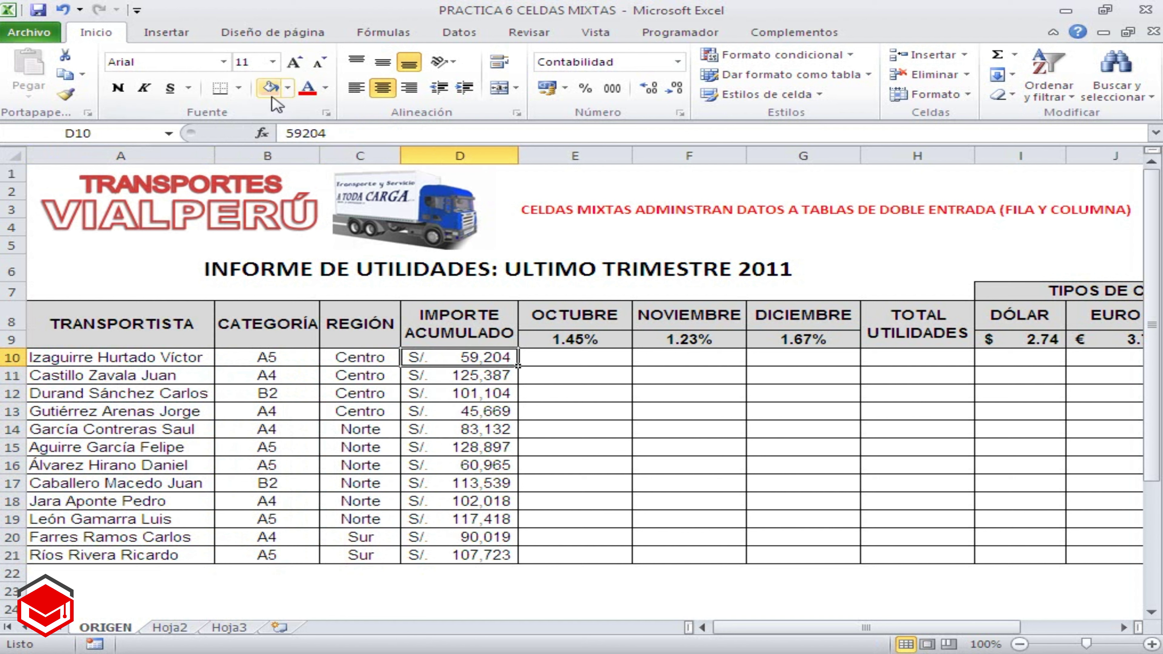
click(270, 87)
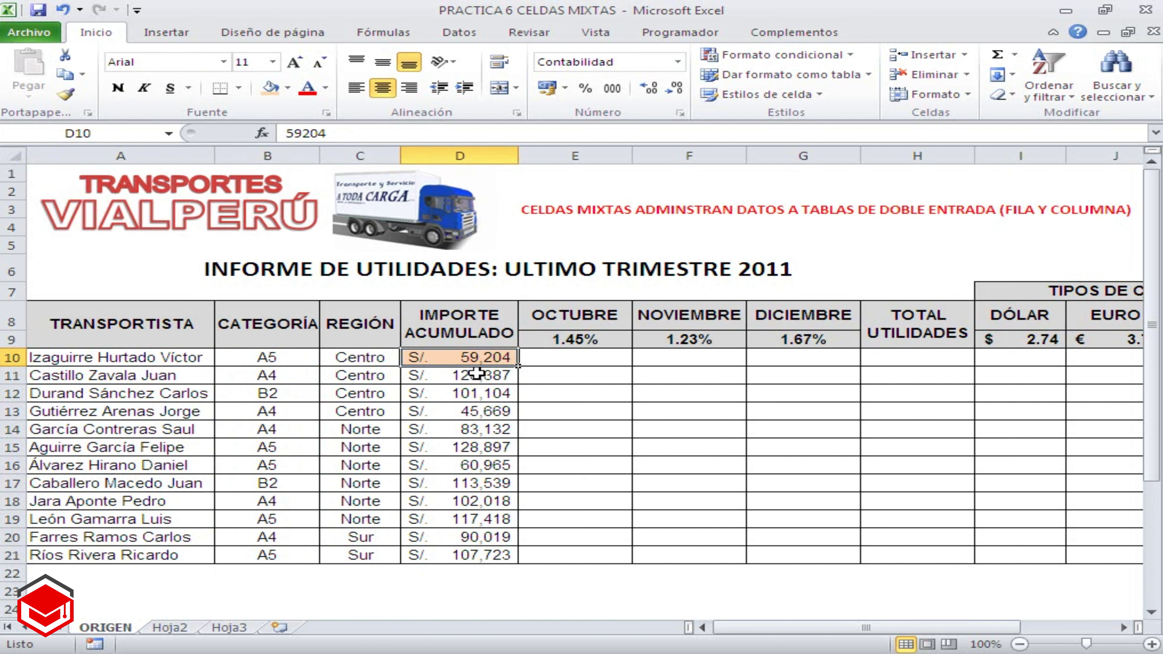
Check the October, November and December rates of 1.45%, 1.23% and 1.67% in row 9
click(574, 339)
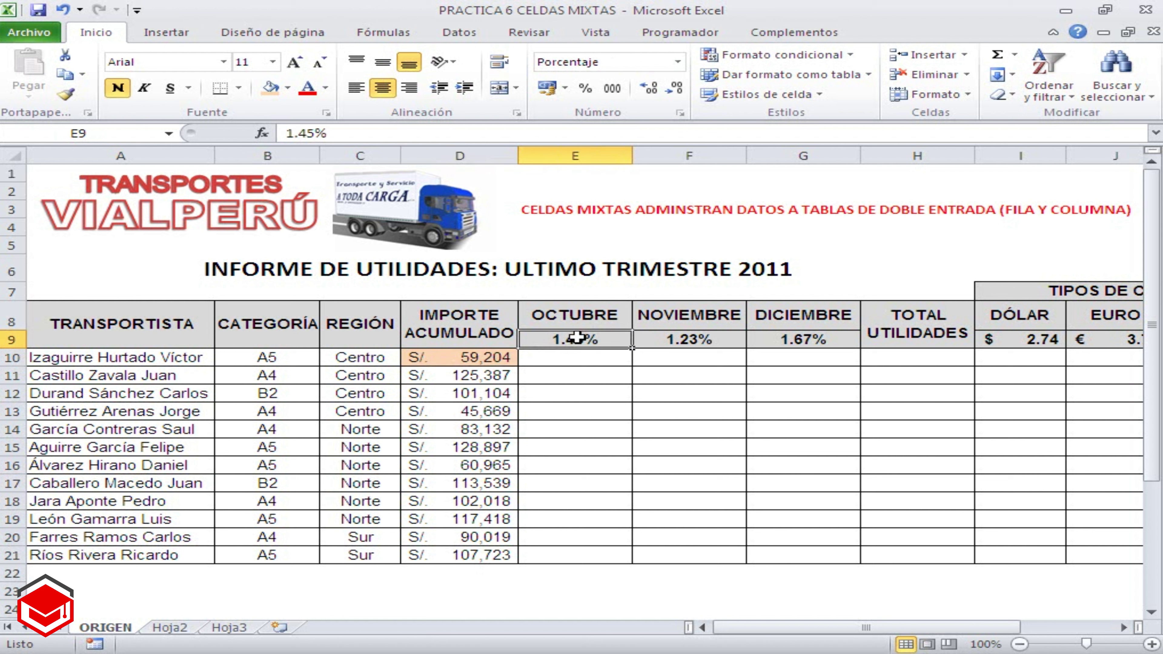
click(687, 339)
click(575, 351)
click(800, 339)
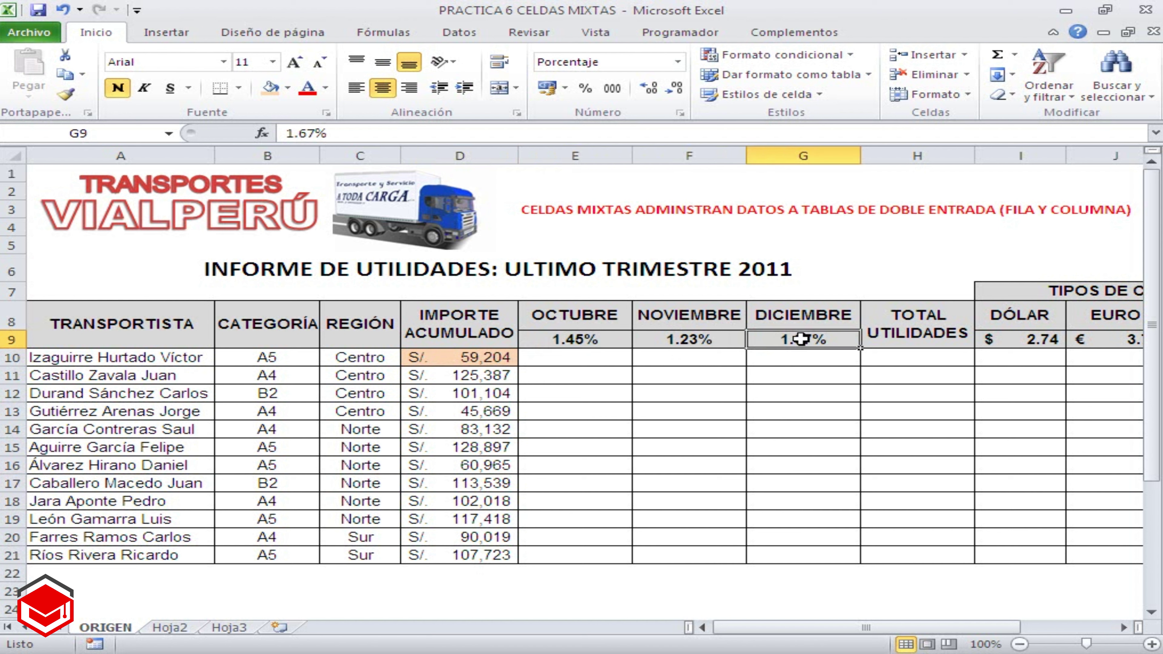
click(800, 359)
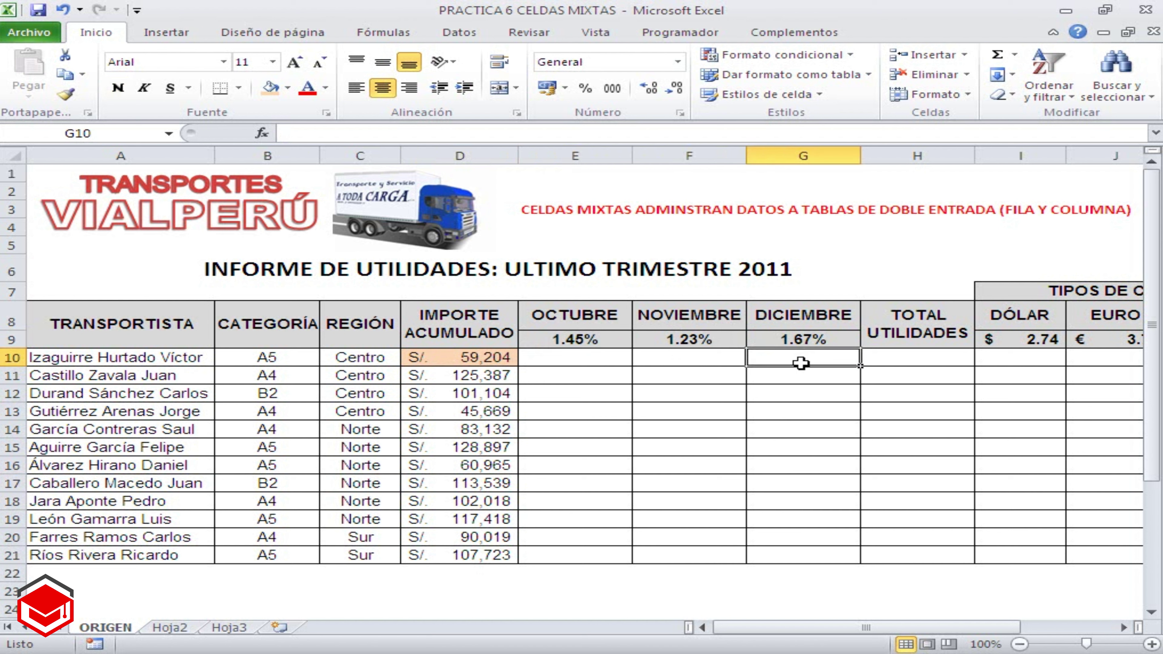
click(580, 363)
Build the formula =D10*E9 in cell E10
text(=)
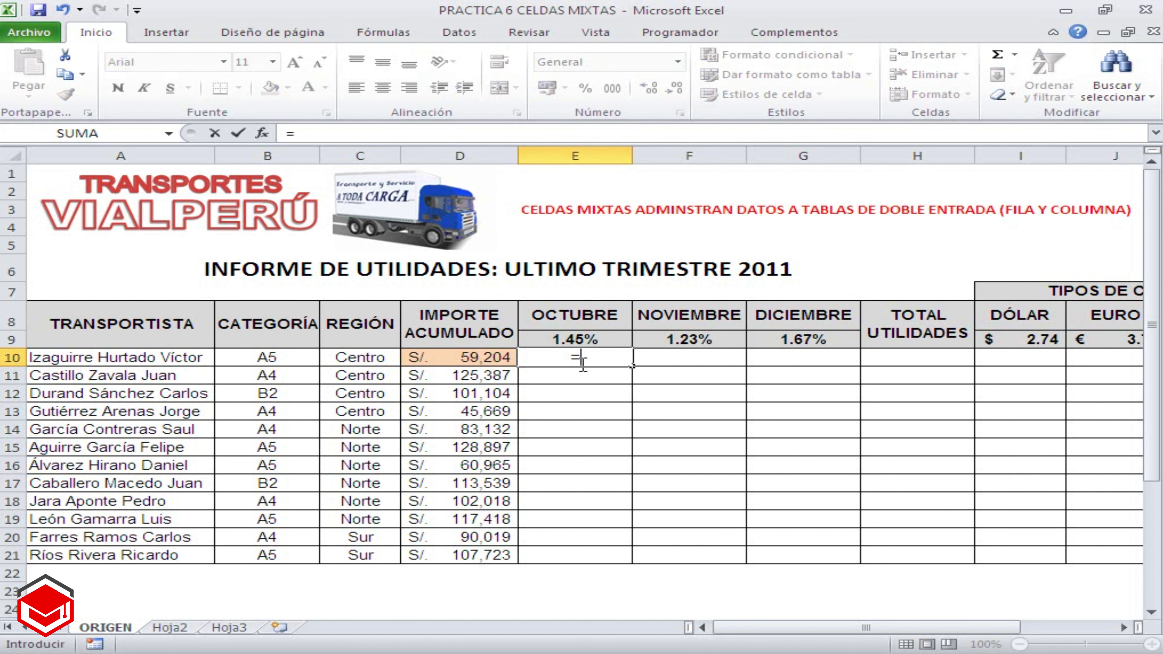
click(475, 359)
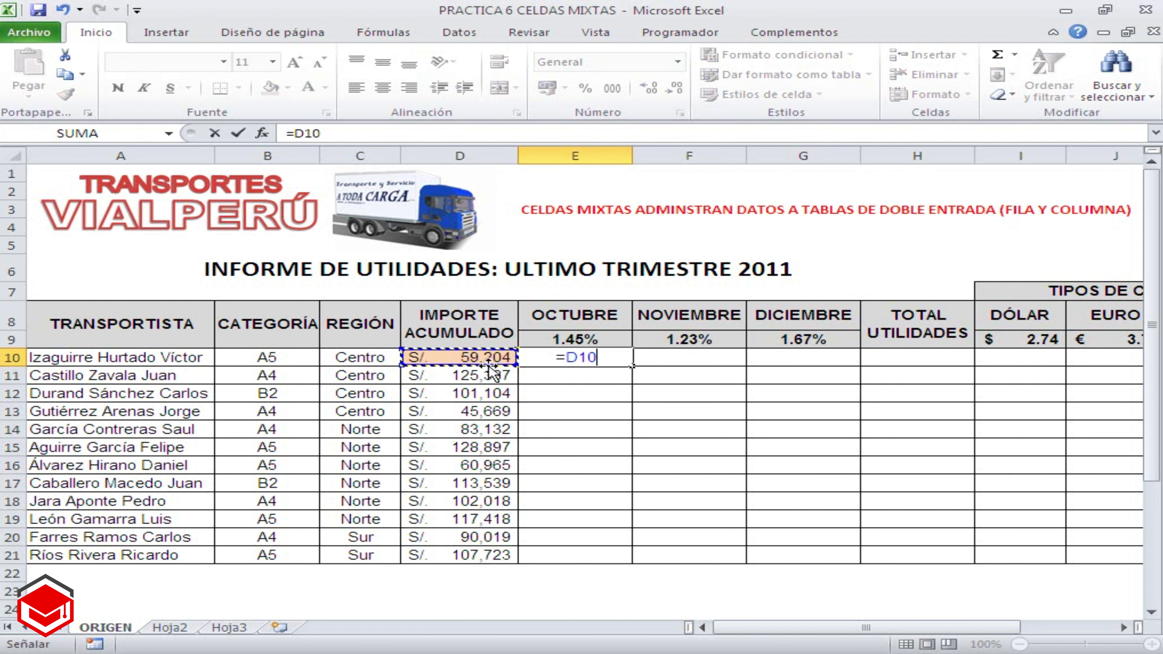
text(*)
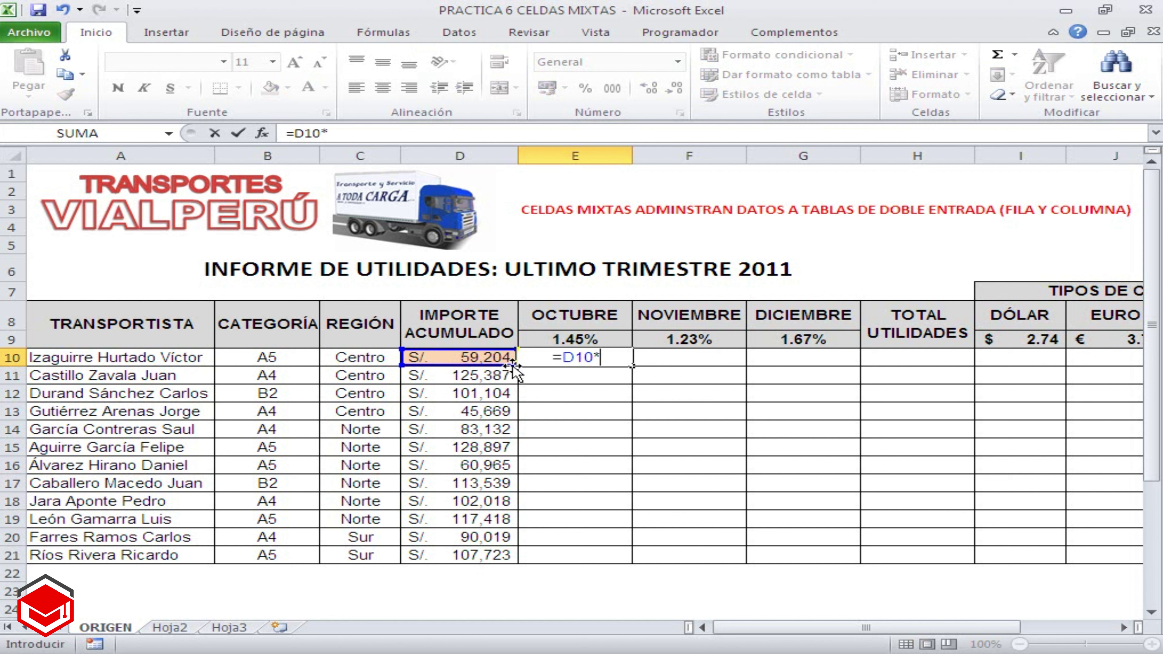
click(580, 339)
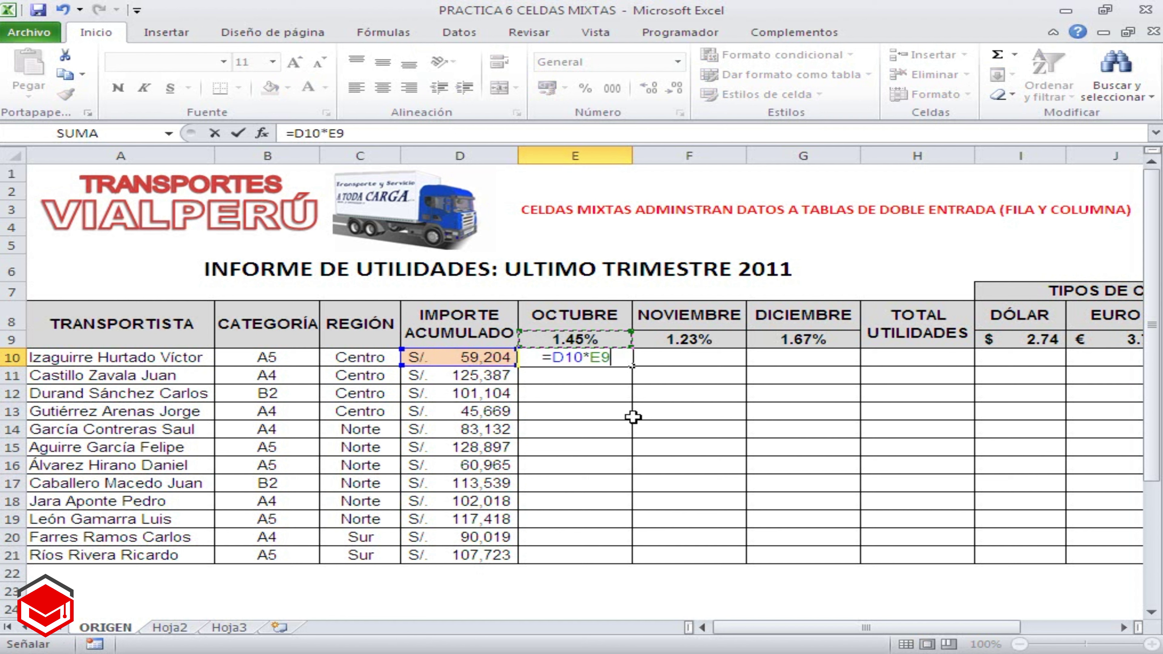
click(574, 356)
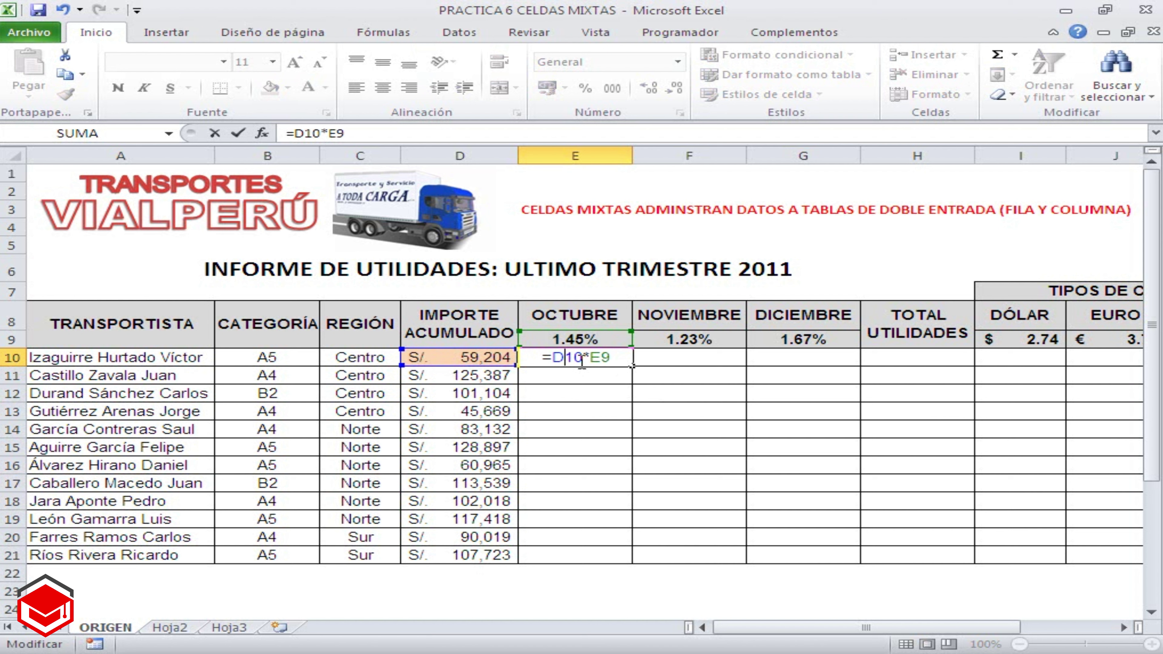
Use F4 to change E10's references to $D10 and E$9
key(F4)
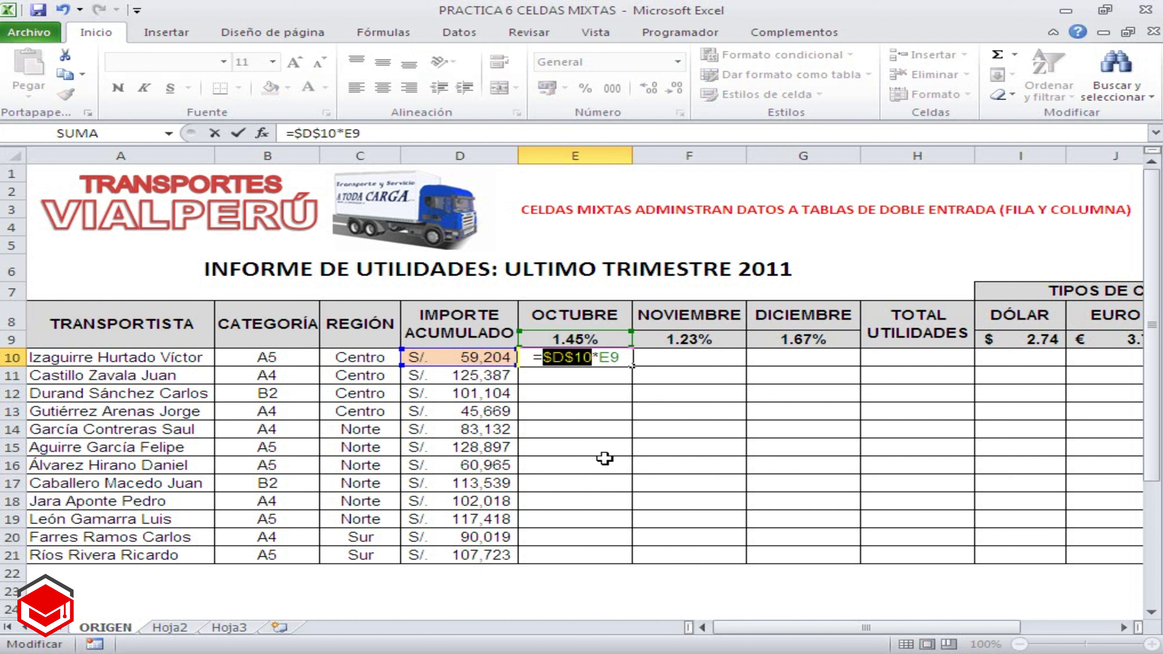
key(F4)
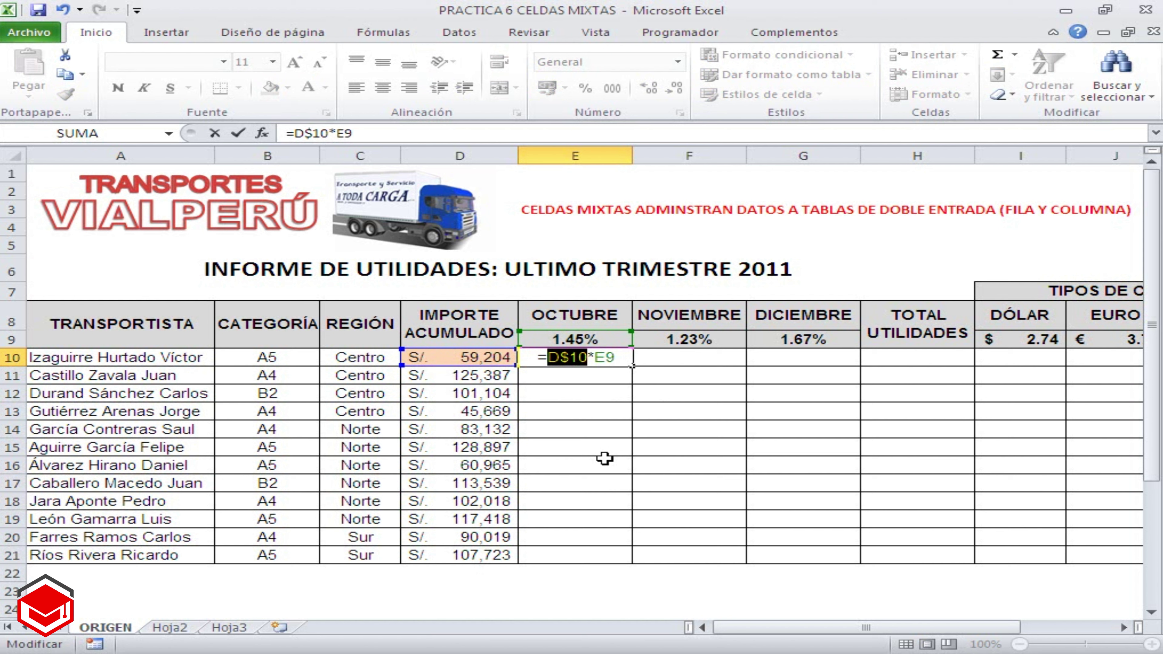
key(F4)
key(F4)
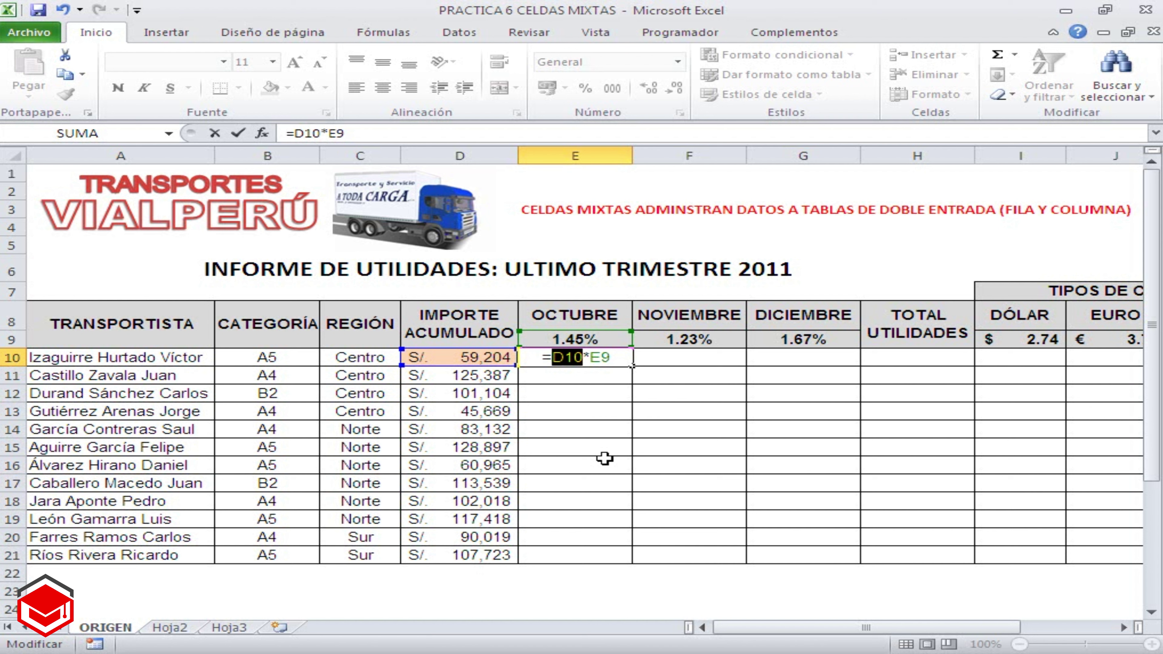
key(F4)
key(F4)
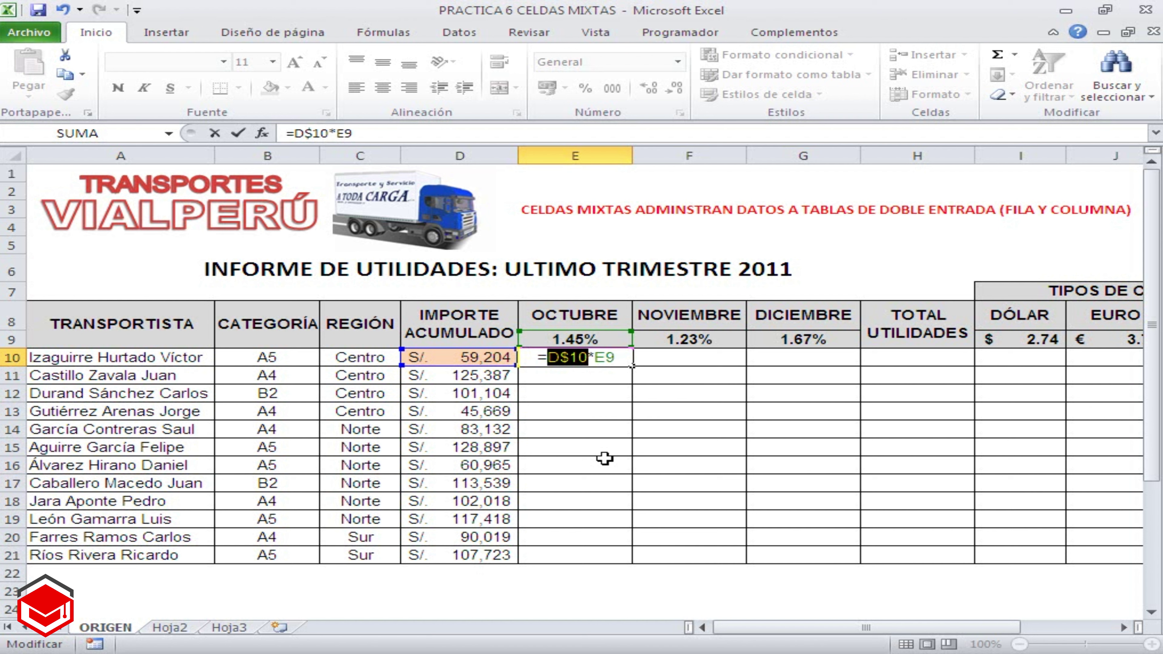
key(F4)
click(608, 357)
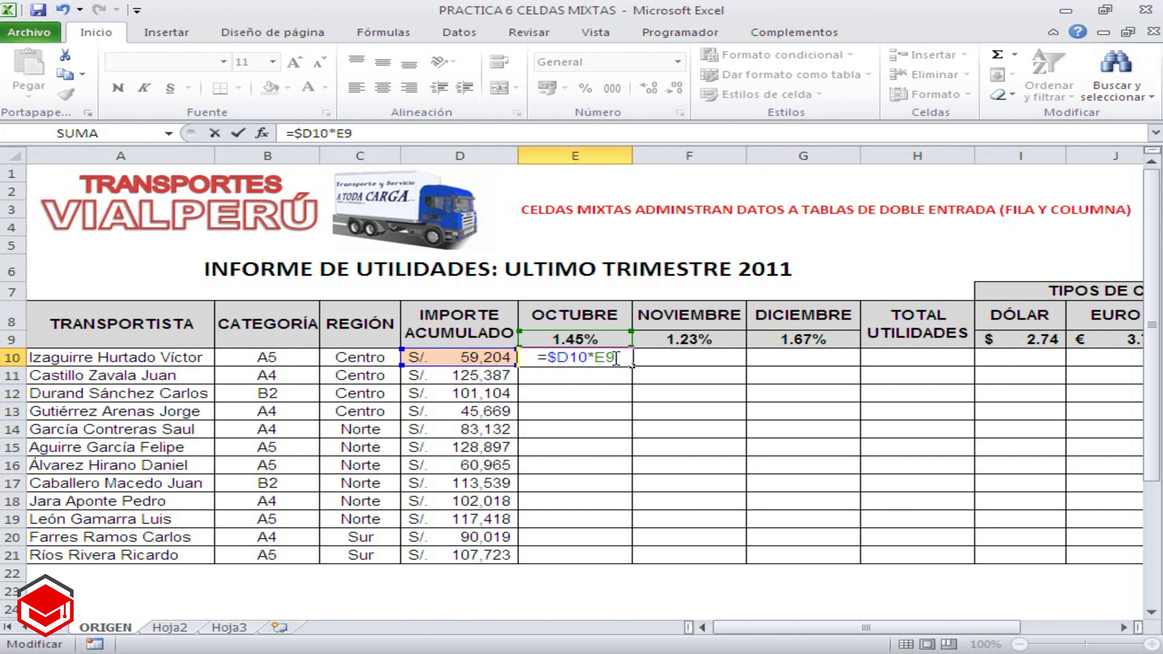
key(F4)
key(F4)
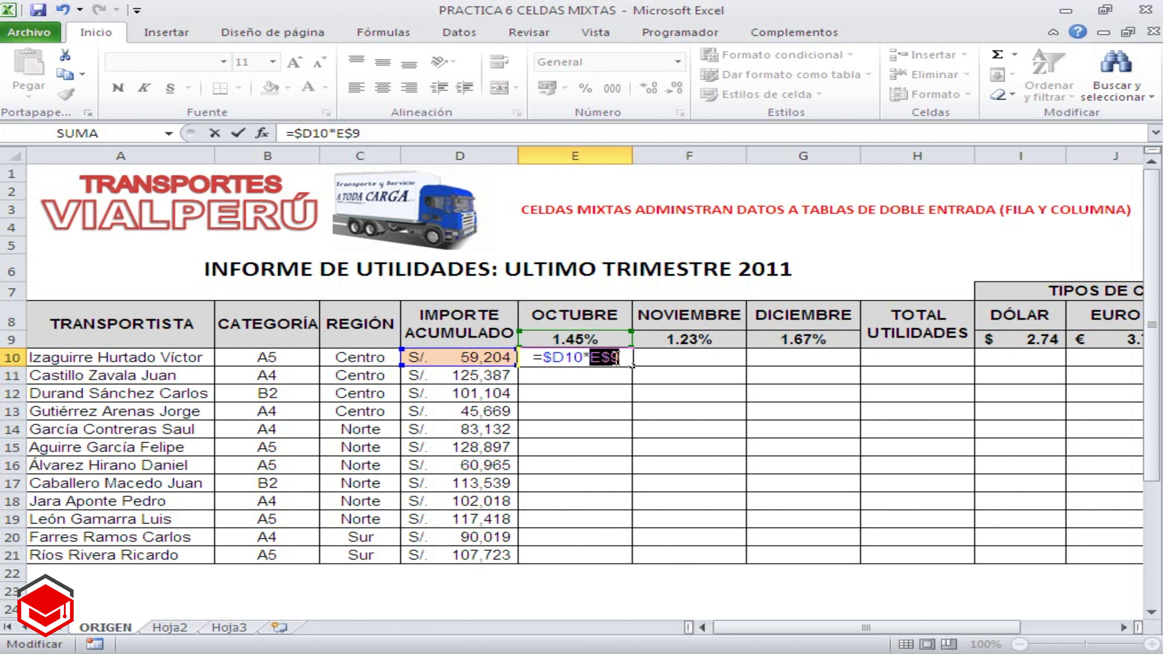
click(626, 359)
Commit E10's formula and fill it across to G10 and down to row 21
key(Return)
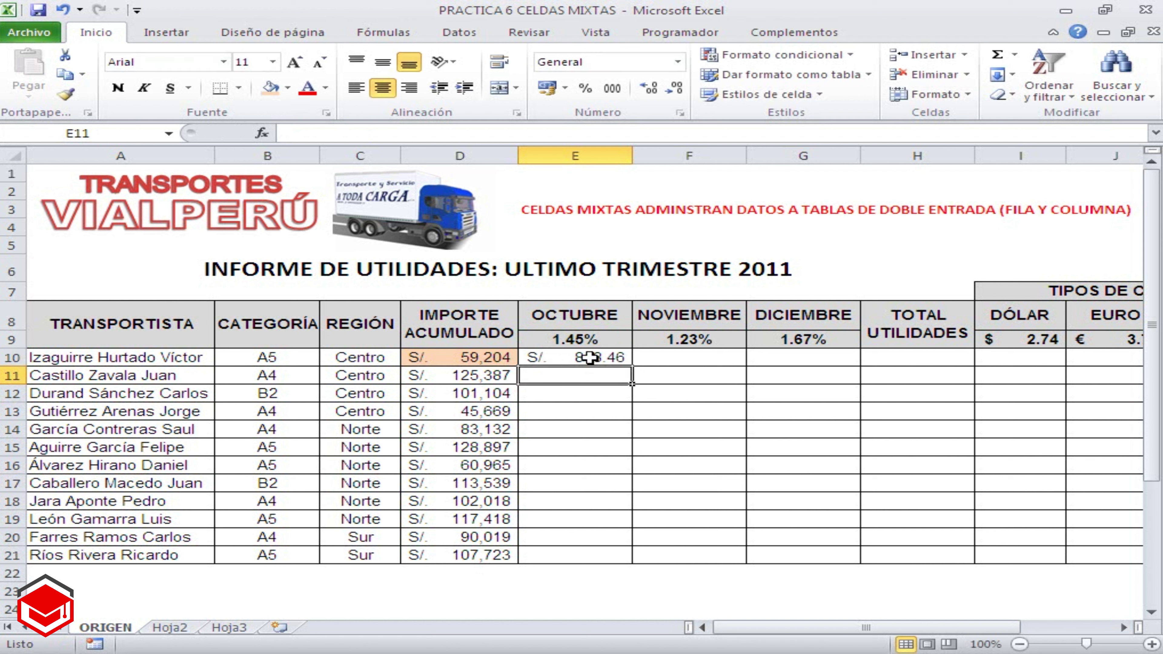
click(590, 356)
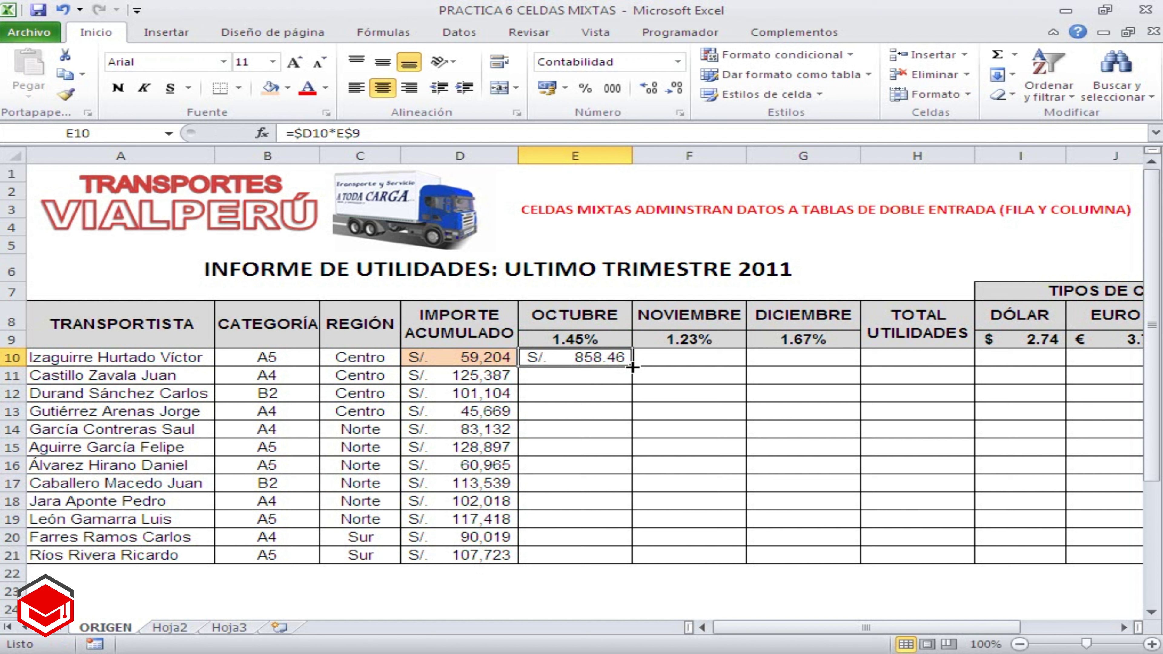
drag(632, 367, 834, 364)
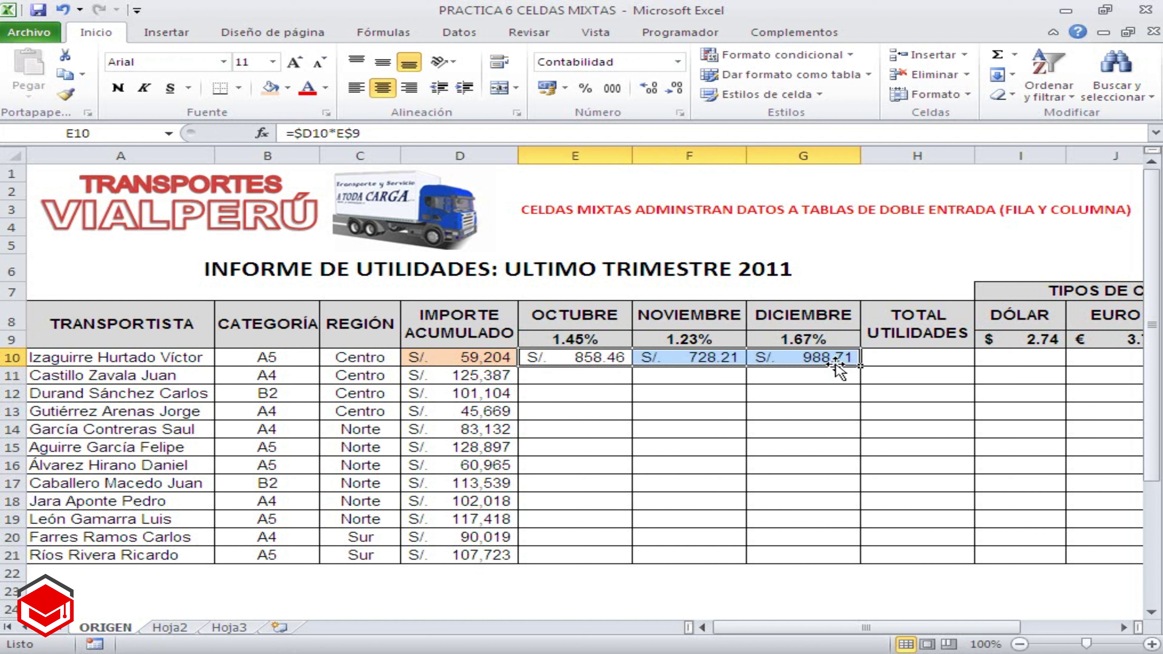
drag(862, 365, 865, 559)
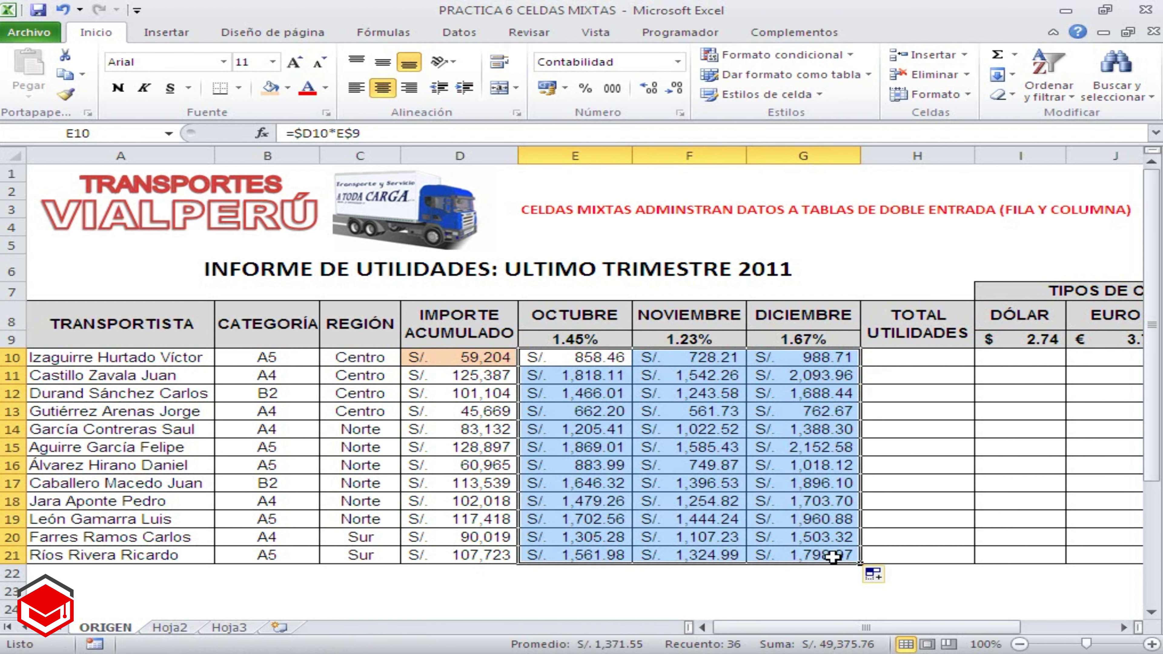
Check the copied commission formulas in cells such as F16, G14, F15 and E16
click(562, 365)
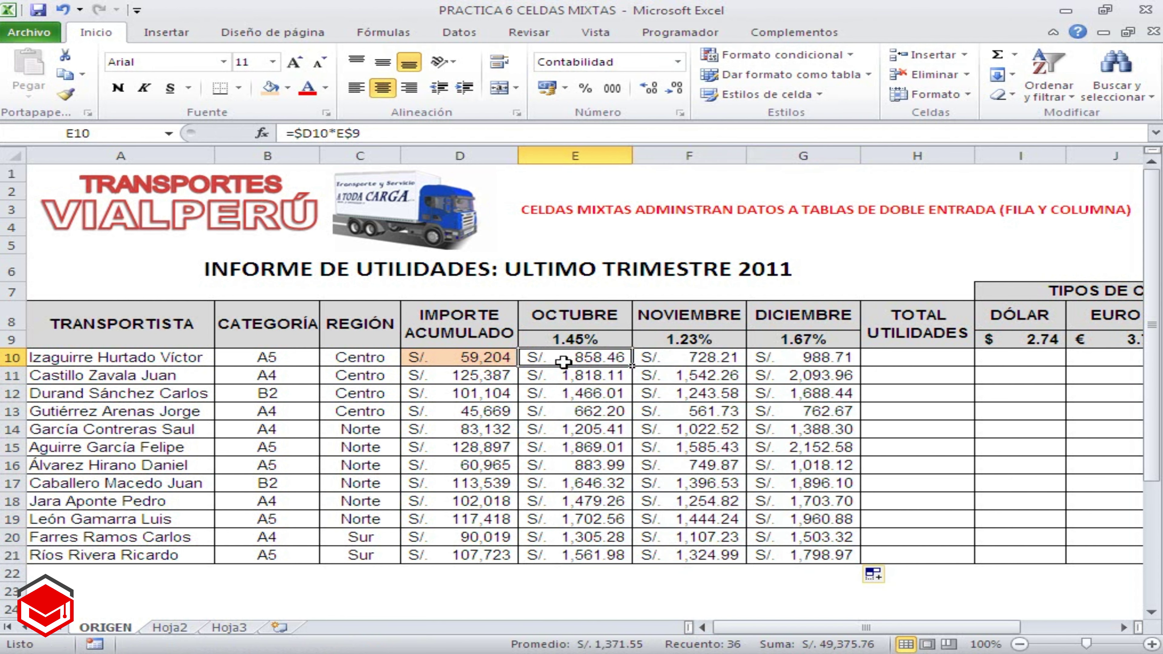
click(705, 463)
click(793, 437)
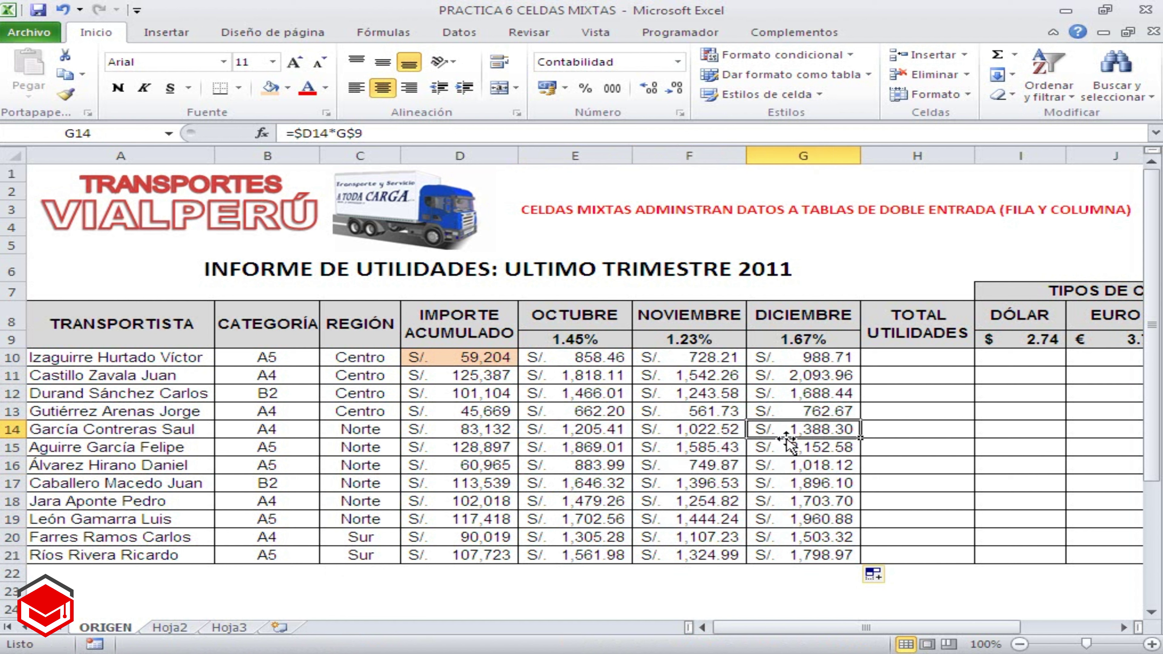
click(704, 443)
click(600, 465)
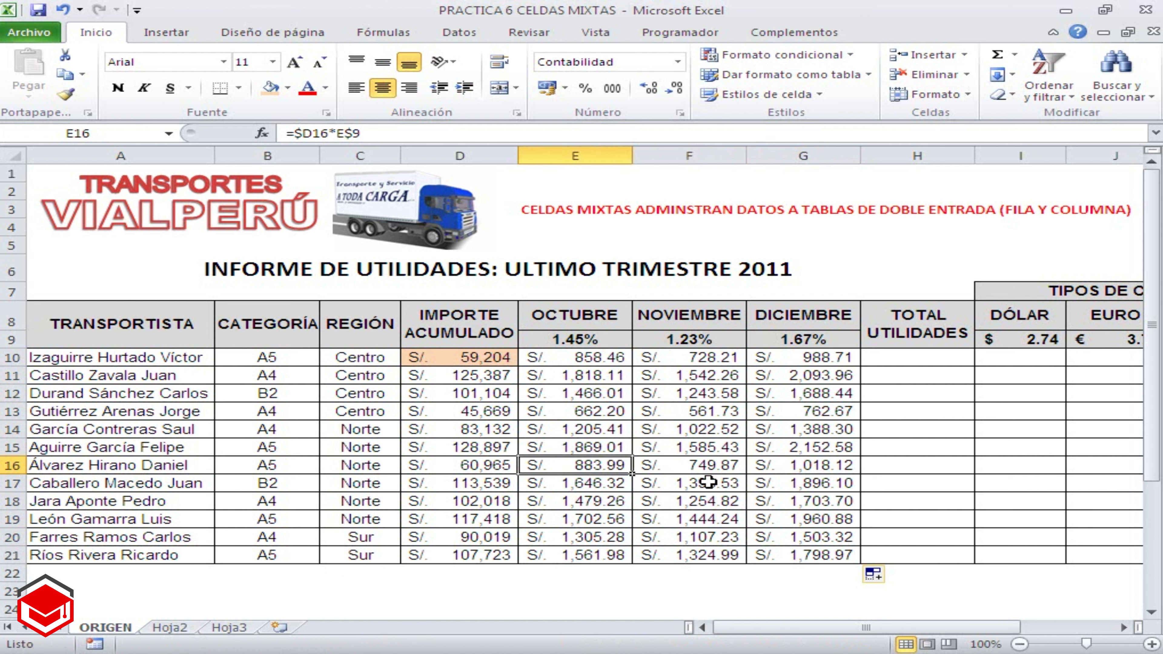
click(901, 354)
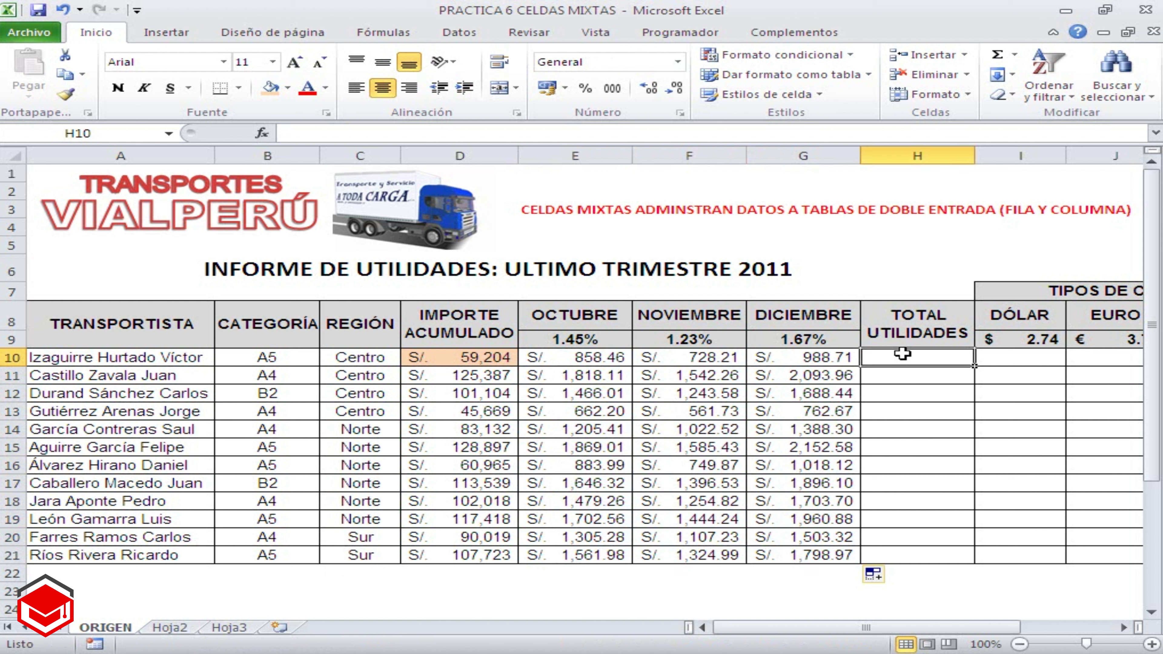
Enter =SUMA(E10:G10) in H10 and fill it down to H21
text(=SU)
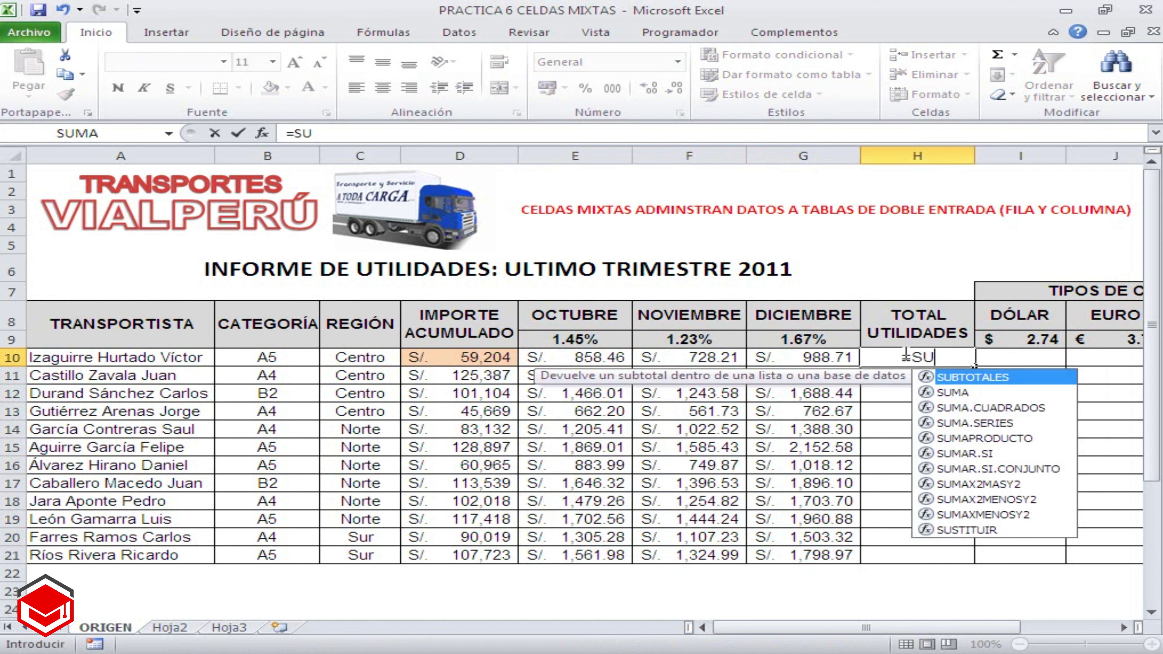
text(MA()
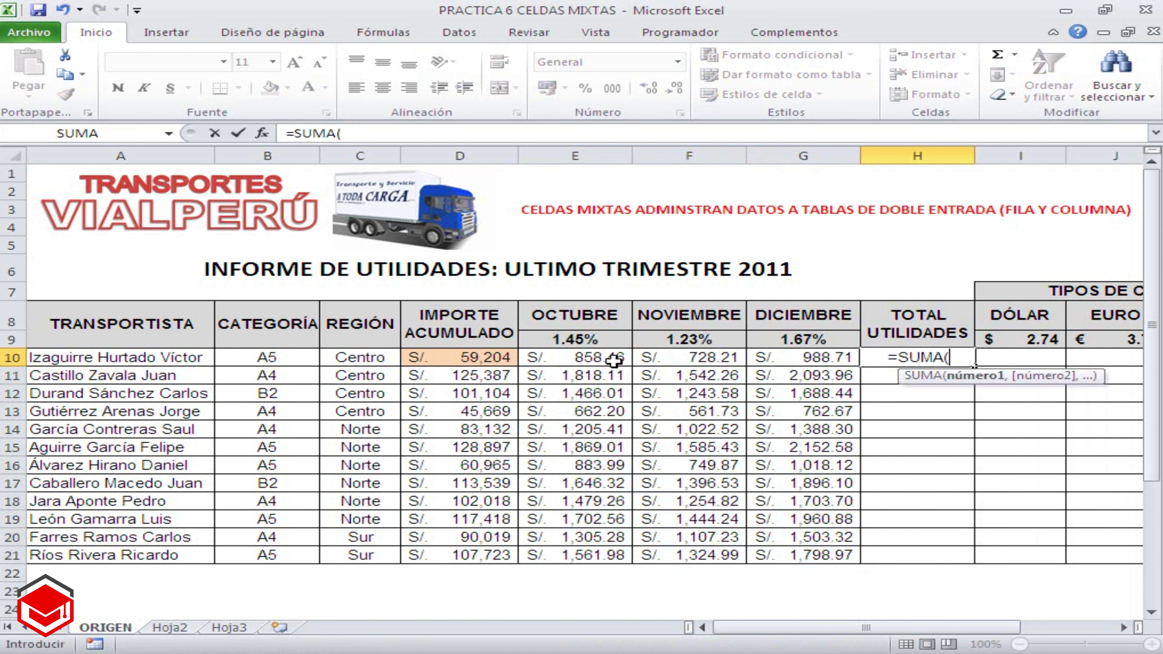
drag(595, 358, 795, 356)
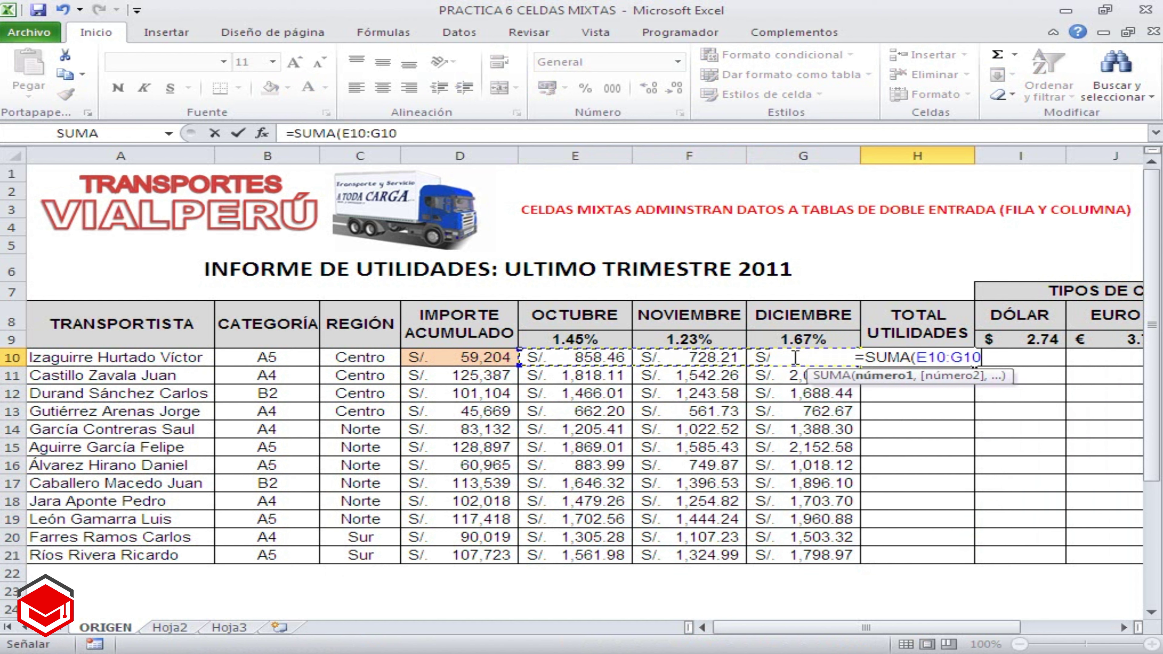
key(Return)
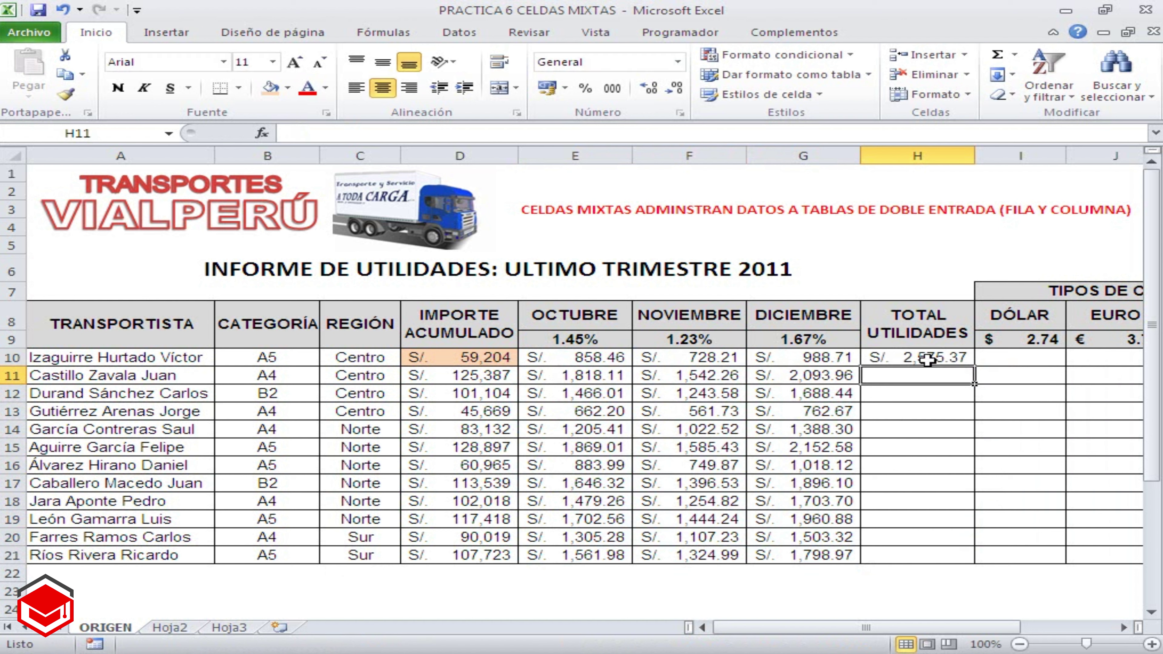
click(927, 360)
drag(974, 366, 979, 559)
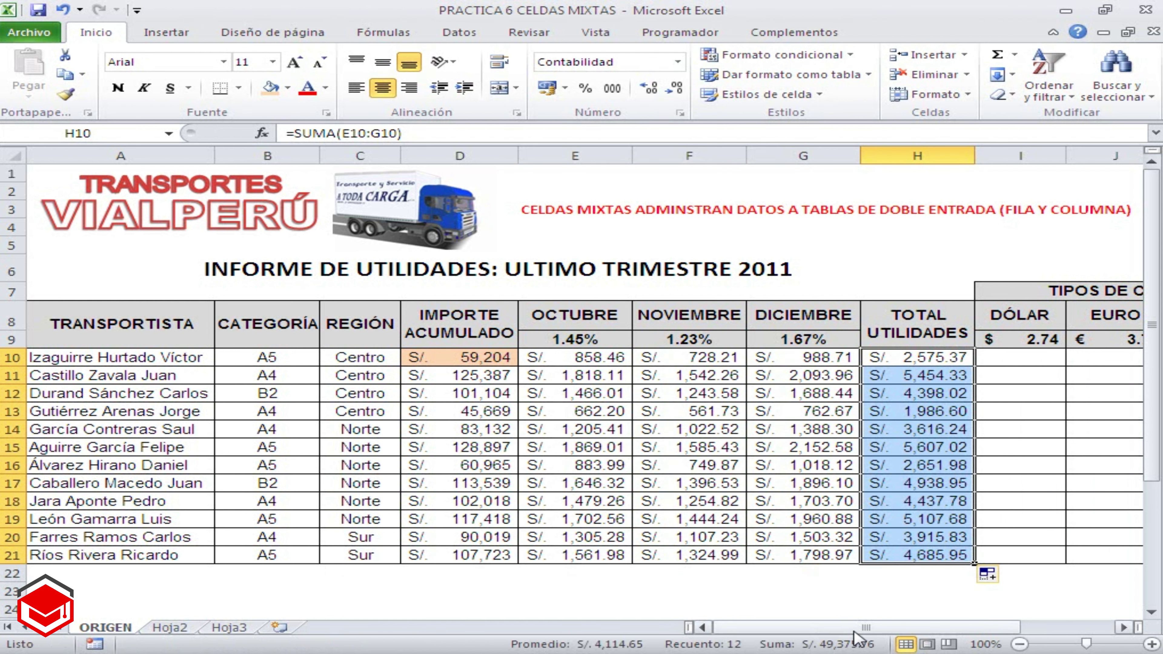
drag(860, 627, 921, 628)
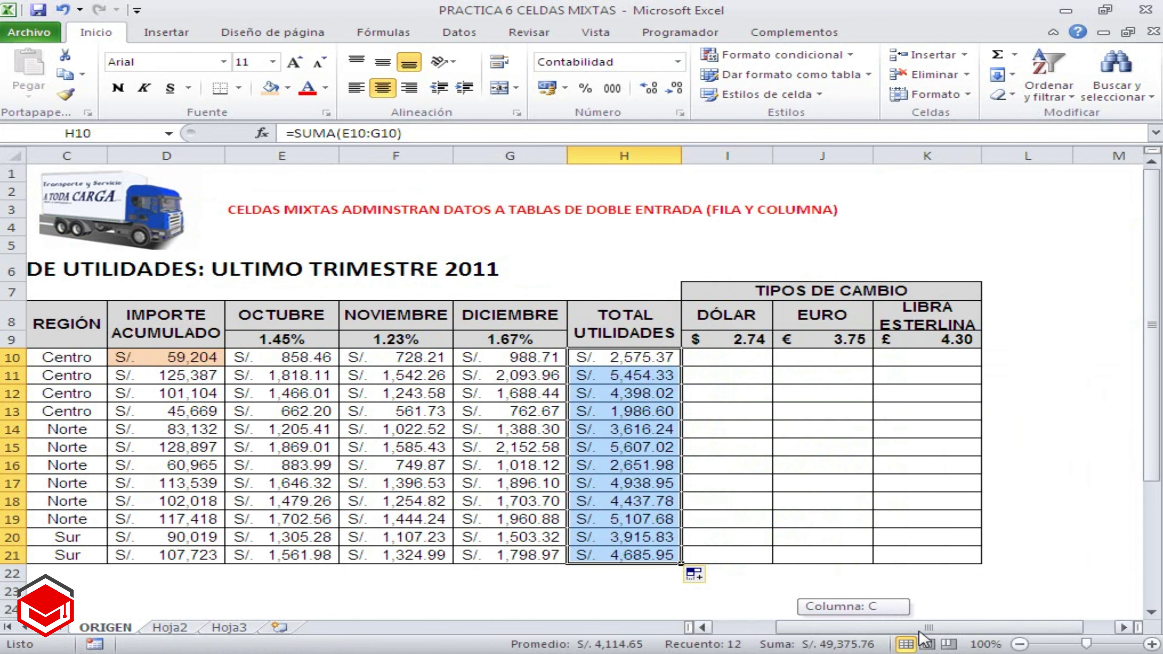
Give the totals in H10:H21 an orange fill
click(832, 449)
click(723, 360)
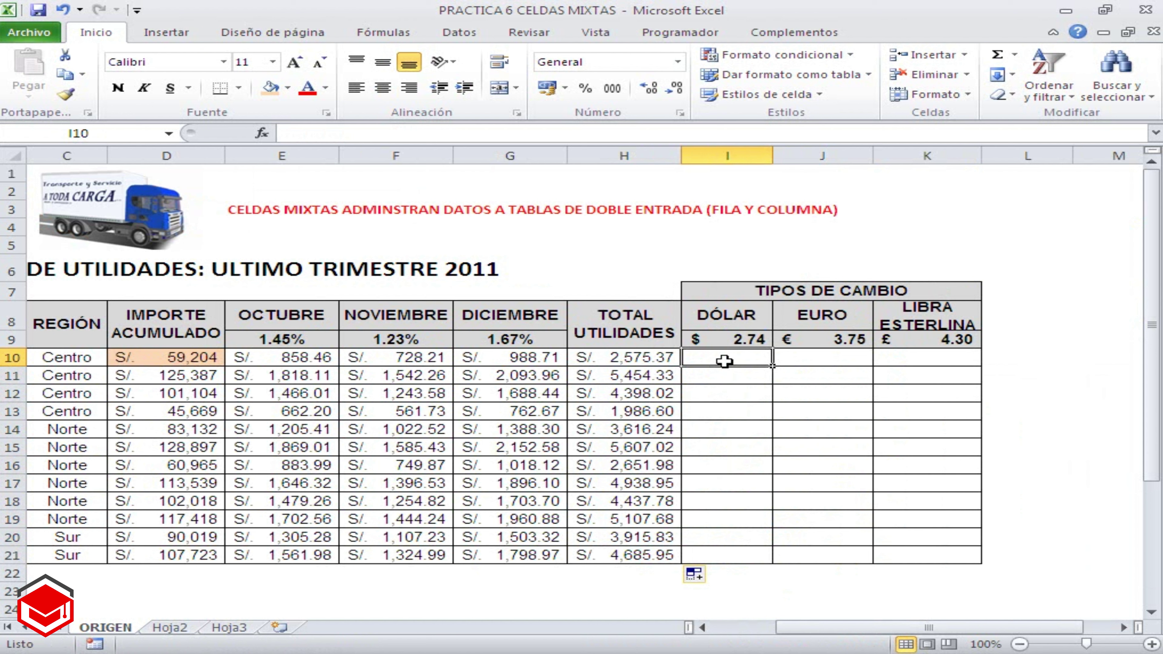
drag(662, 359, 652, 557)
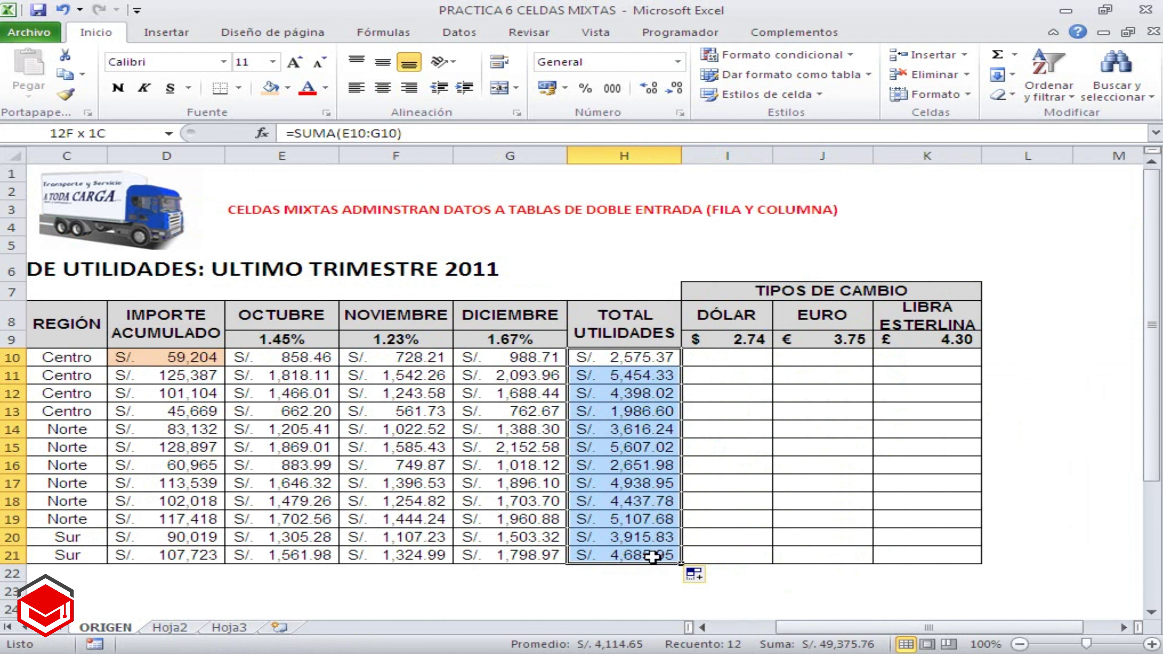
click(270, 87)
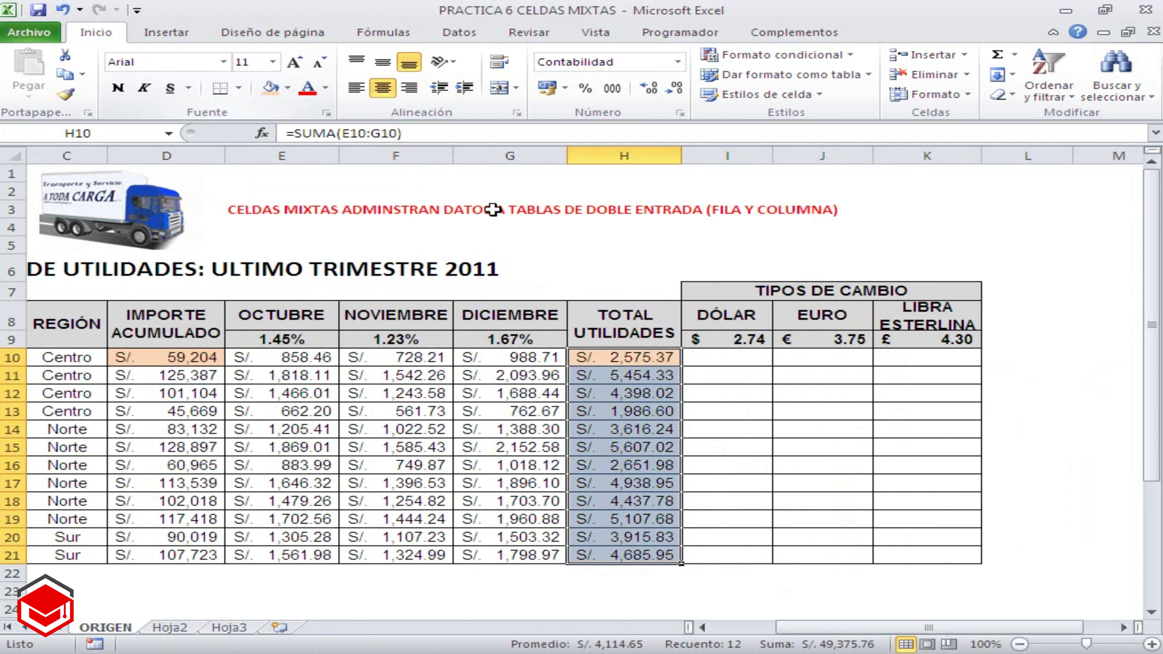
Give the Dólar, Euro and Libra exchange rates in I9:K9 the same orange fill
click(722, 360)
click(843, 361)
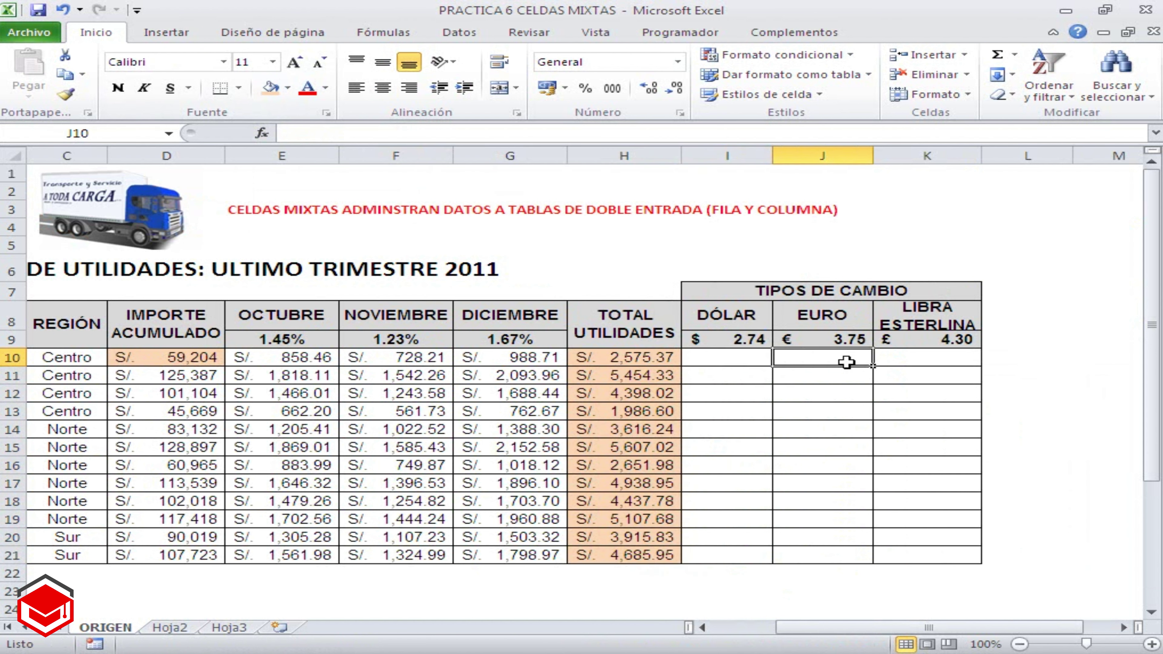
click(935, 362)
click(753, 360)
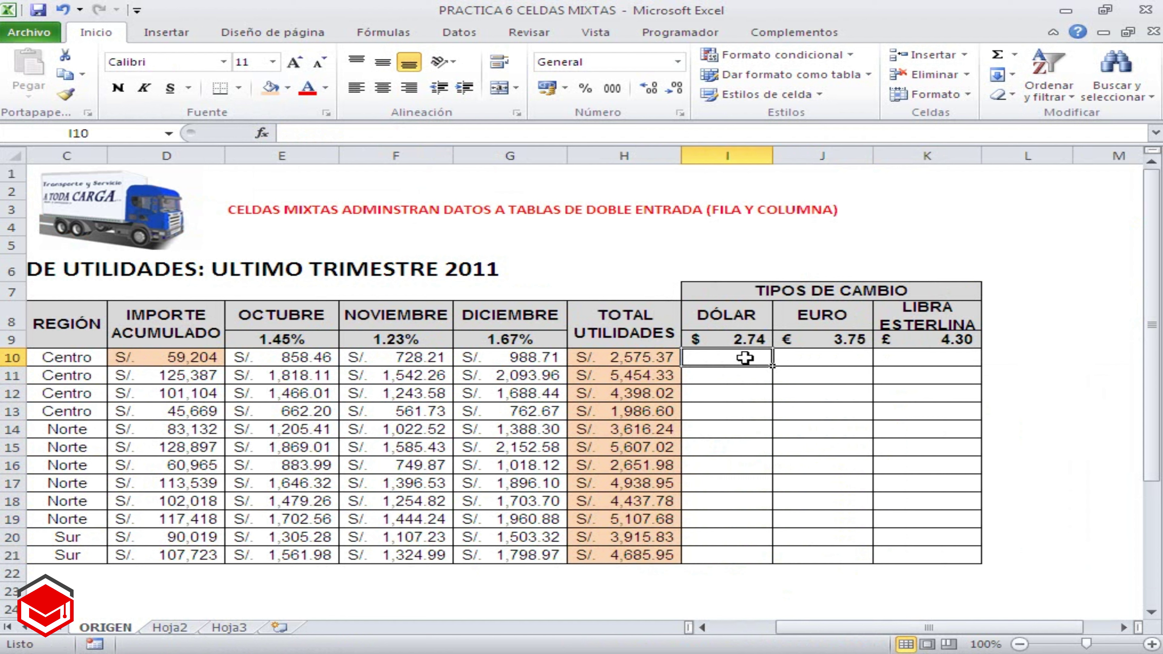
click(789, 358)
click(911, 358)
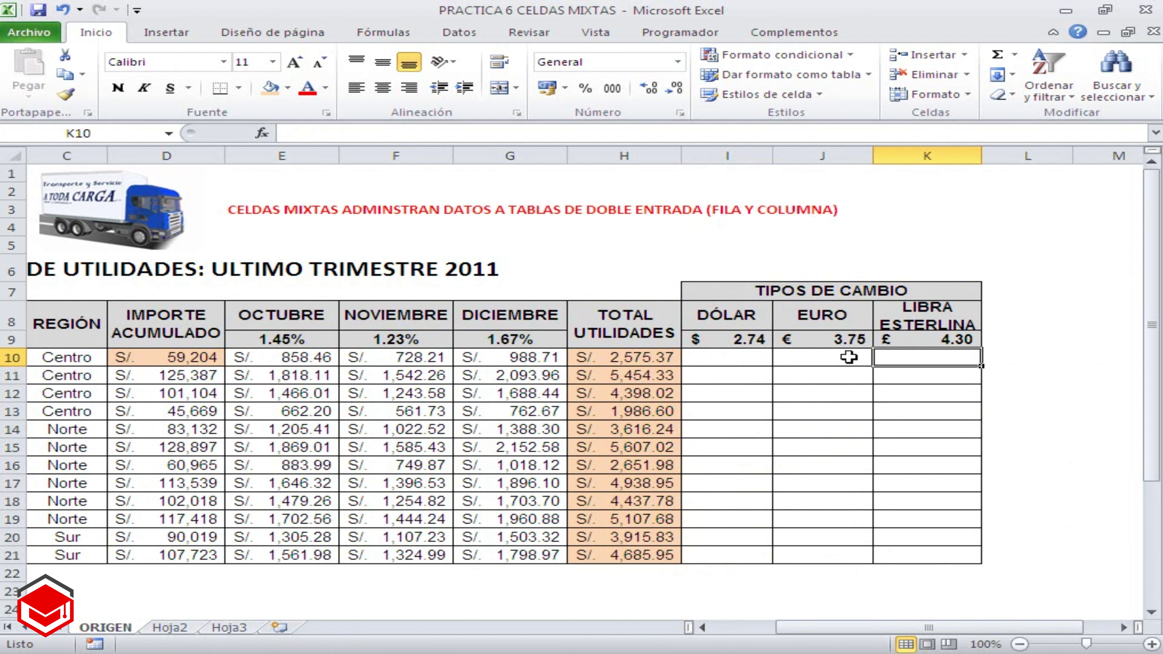
drag(735, 341, 898, 339)
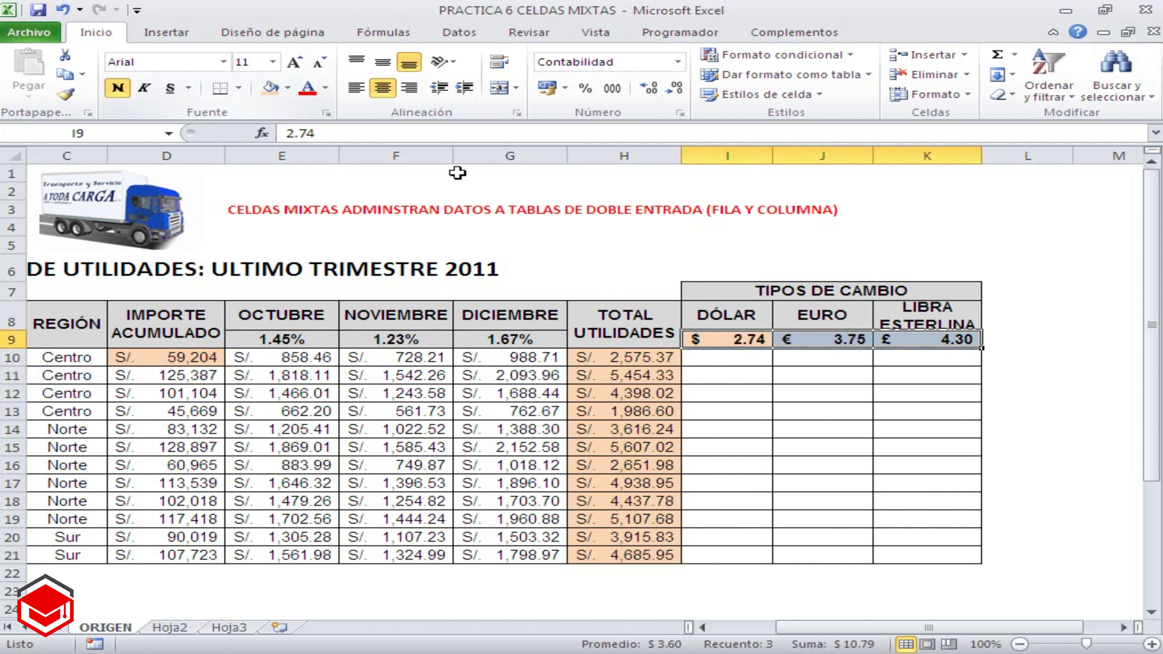
click(707, 358)
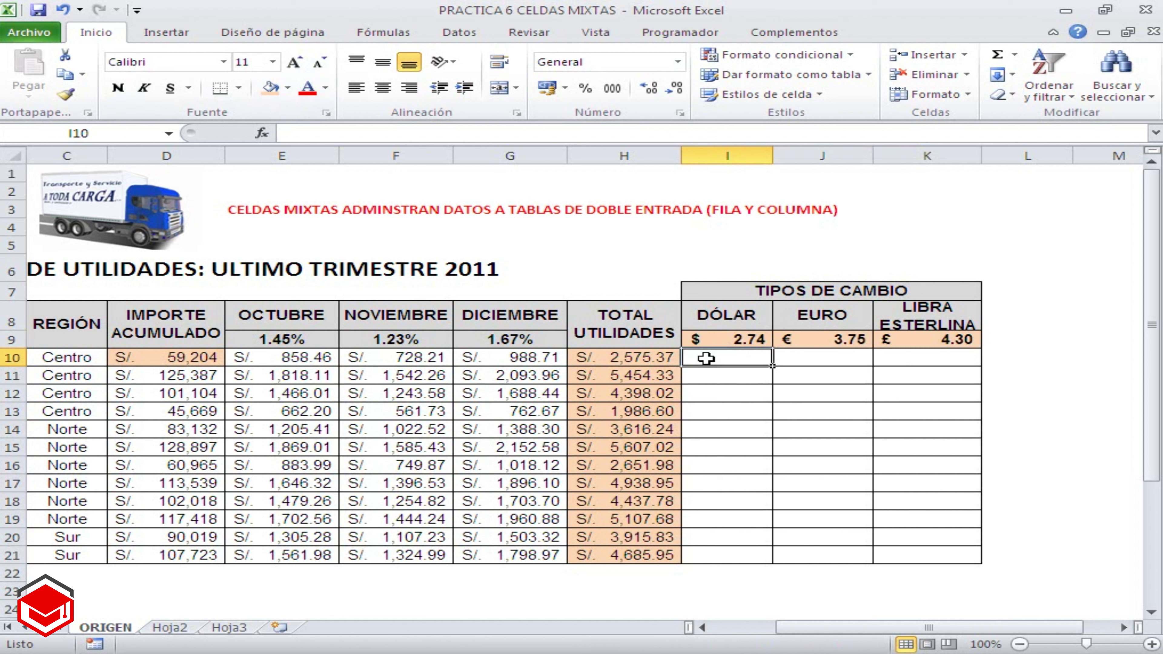
right_click(706, 358)
Start I10's formula dividing the H10 total profit by the Dólar rate in I9
click(712, 358)
text(=)
click(632, 359)
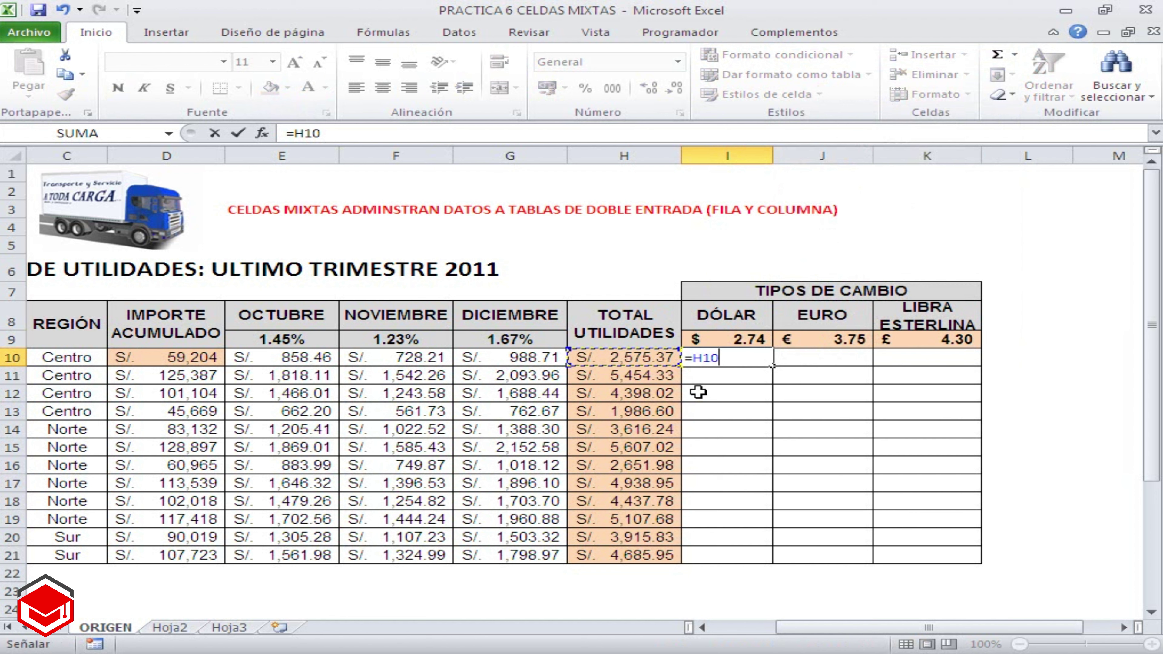
text(/)
click(733, 337)
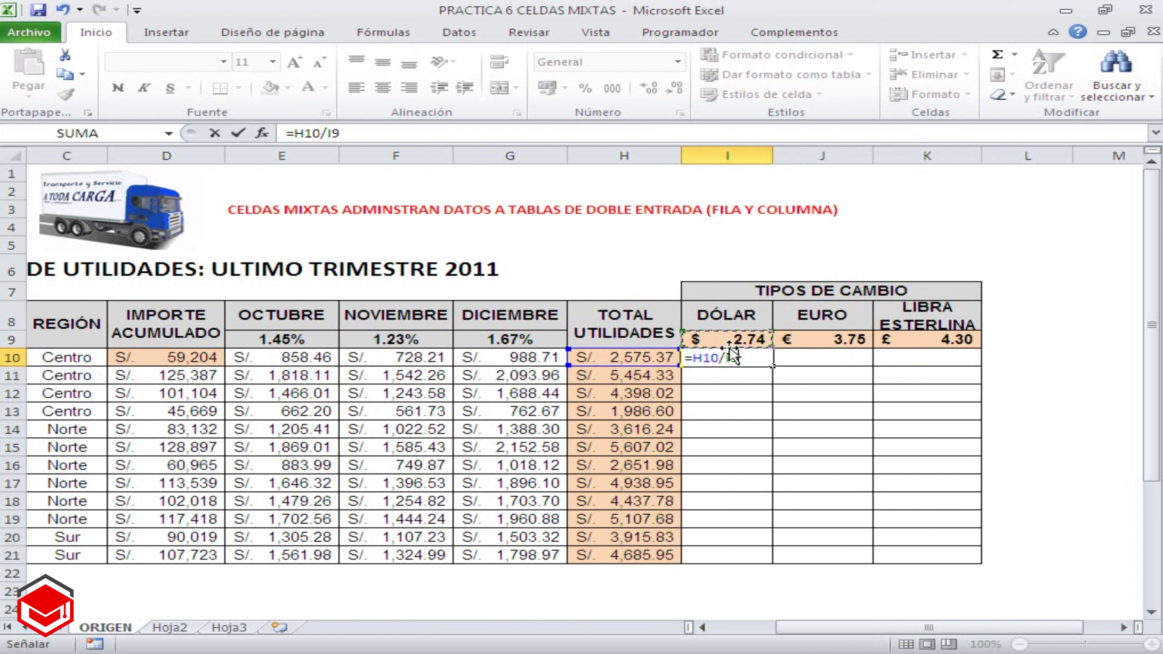
Lock the references as $H10 and I$9 and enter the formula, giving 939.917518
click(703, 357)
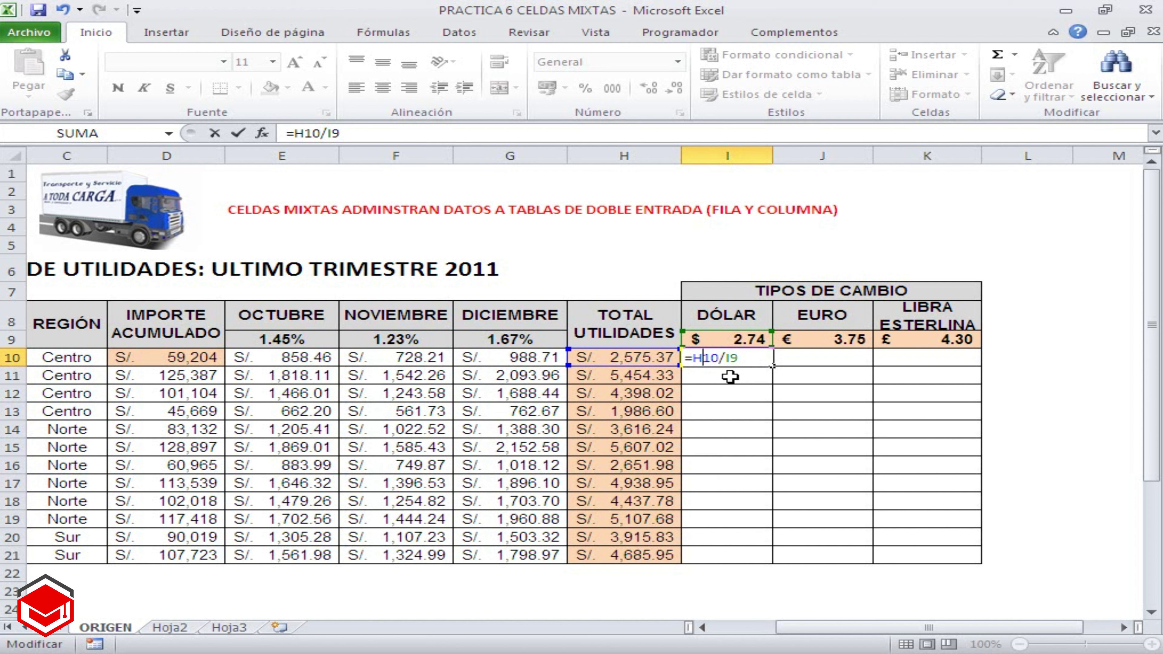
key(F4)
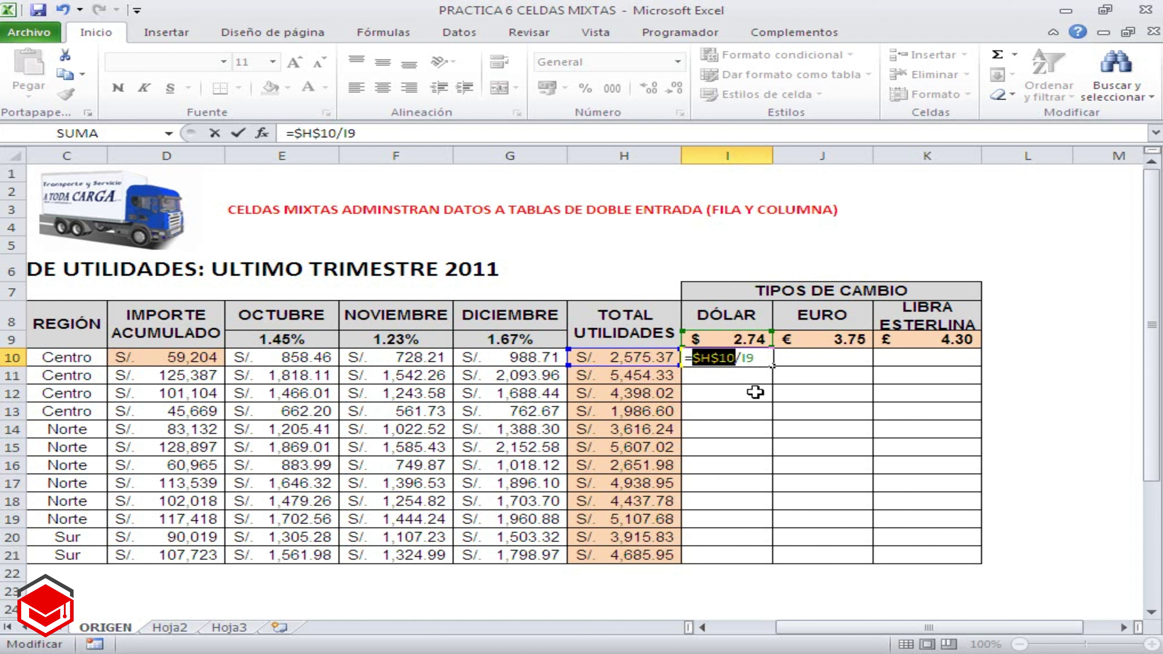
key(F4)
key(F4)
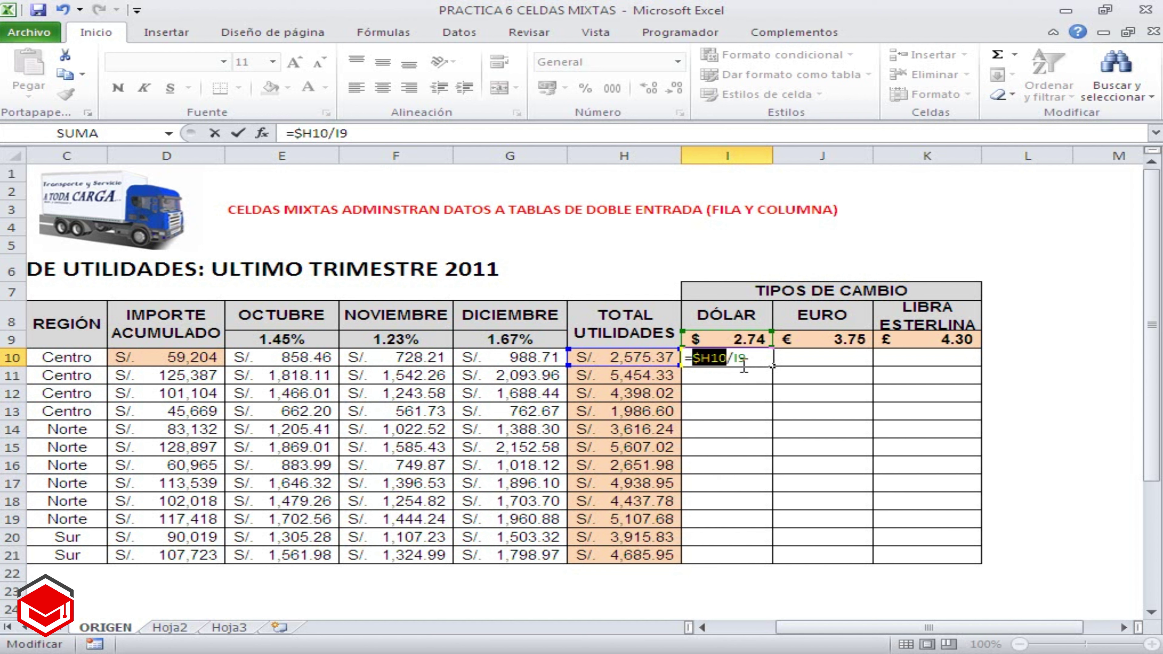
click(743, 363)
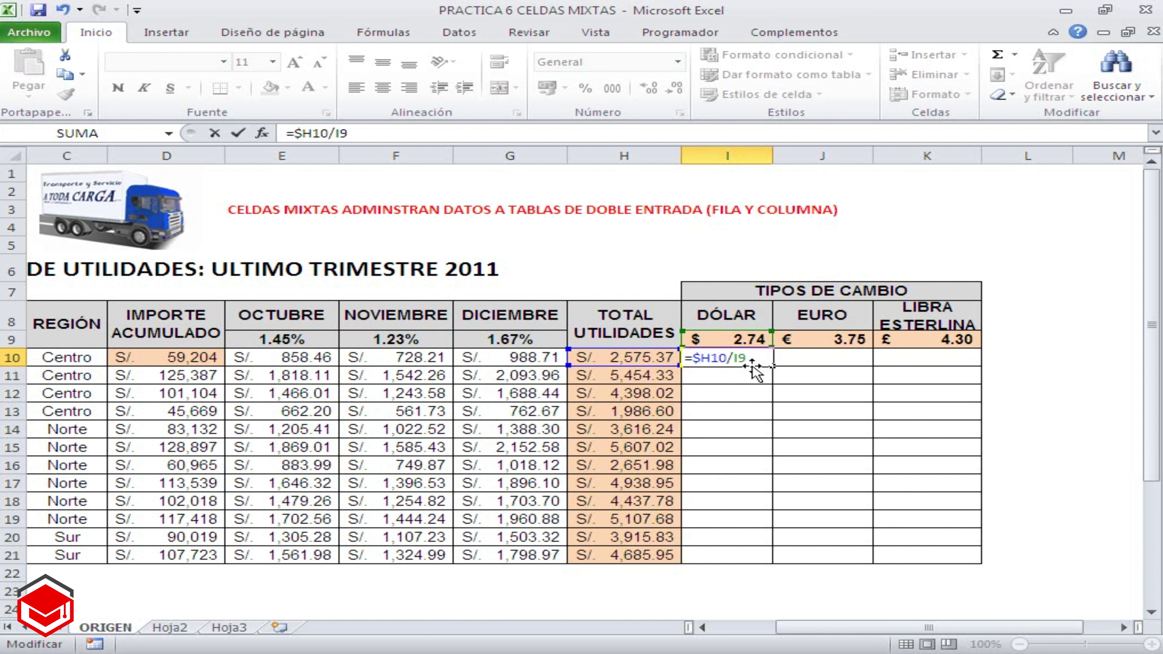
key(F4)
key(F4)
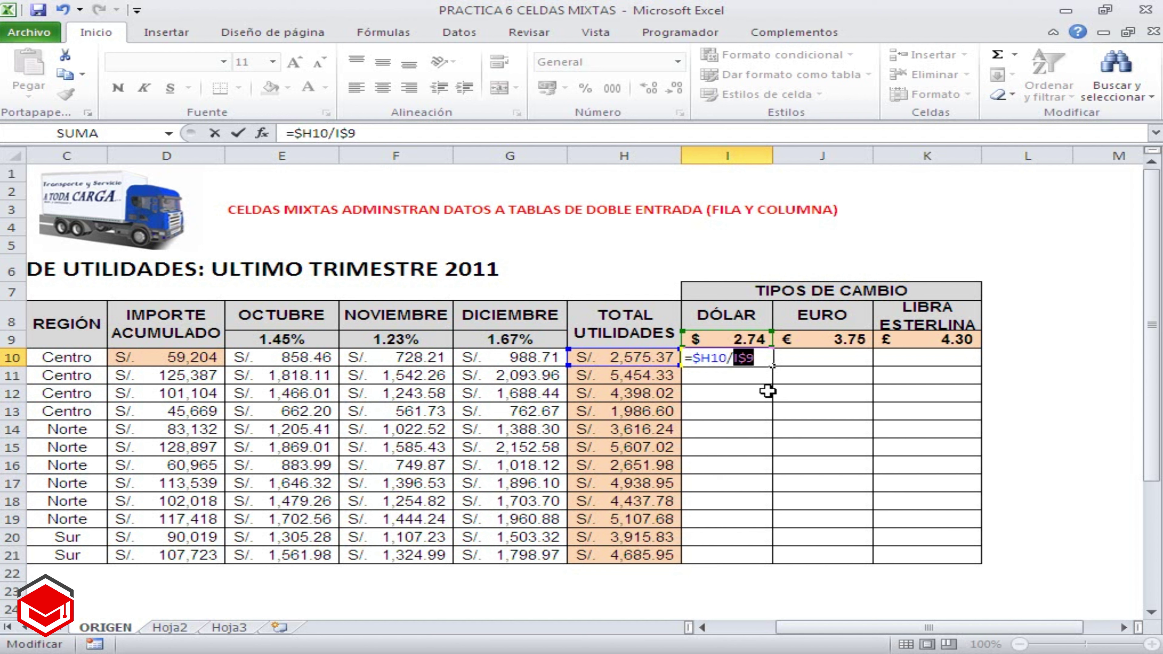
click(767, 360)
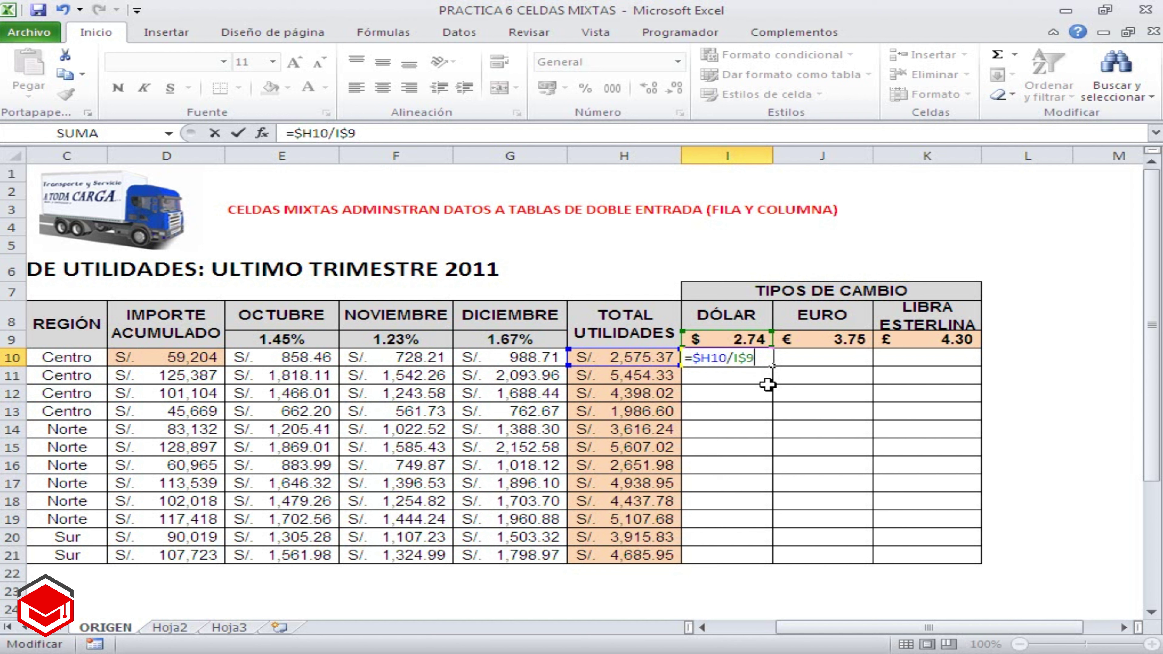
key(Return)
click(750, 363)
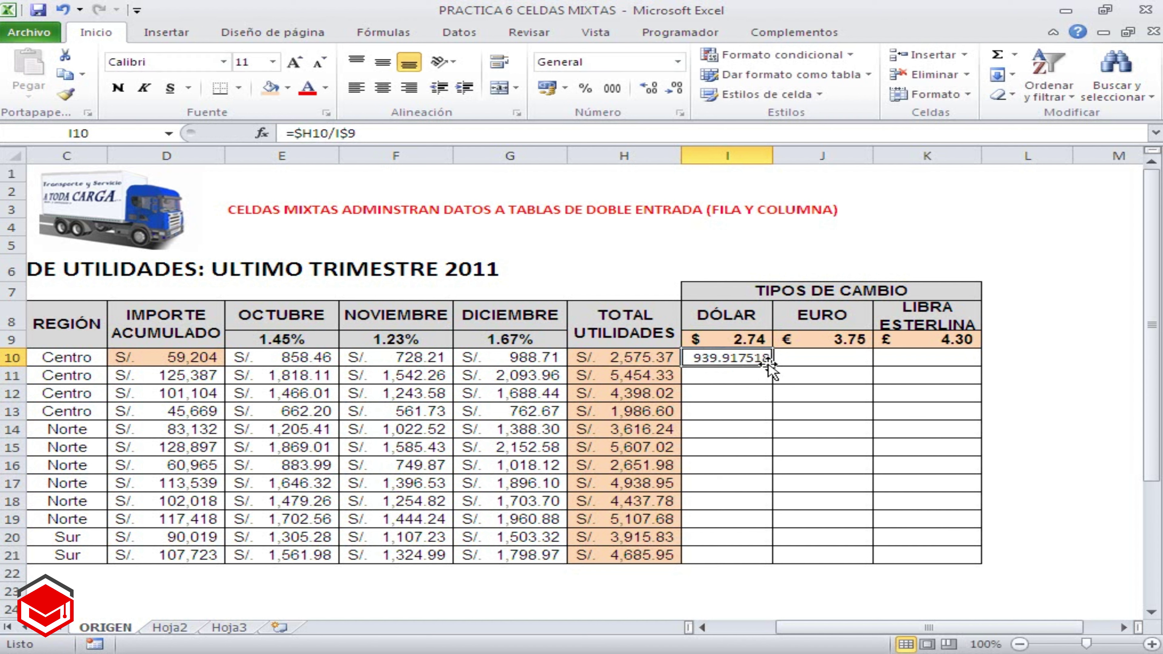
Copy the =$H10/I$9 conversion across I10:K10 and down to row 21, then select K10:K21
drag(773, 365, 984, 364)
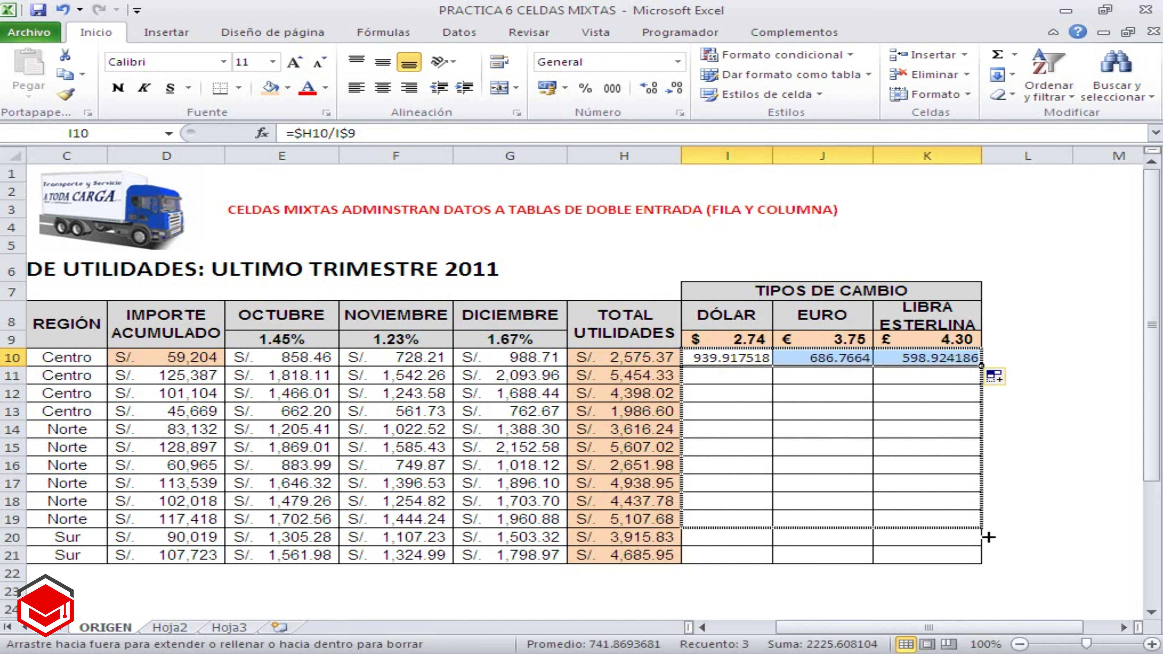
drag(980, 365, 984, 564)
click(748, 428)
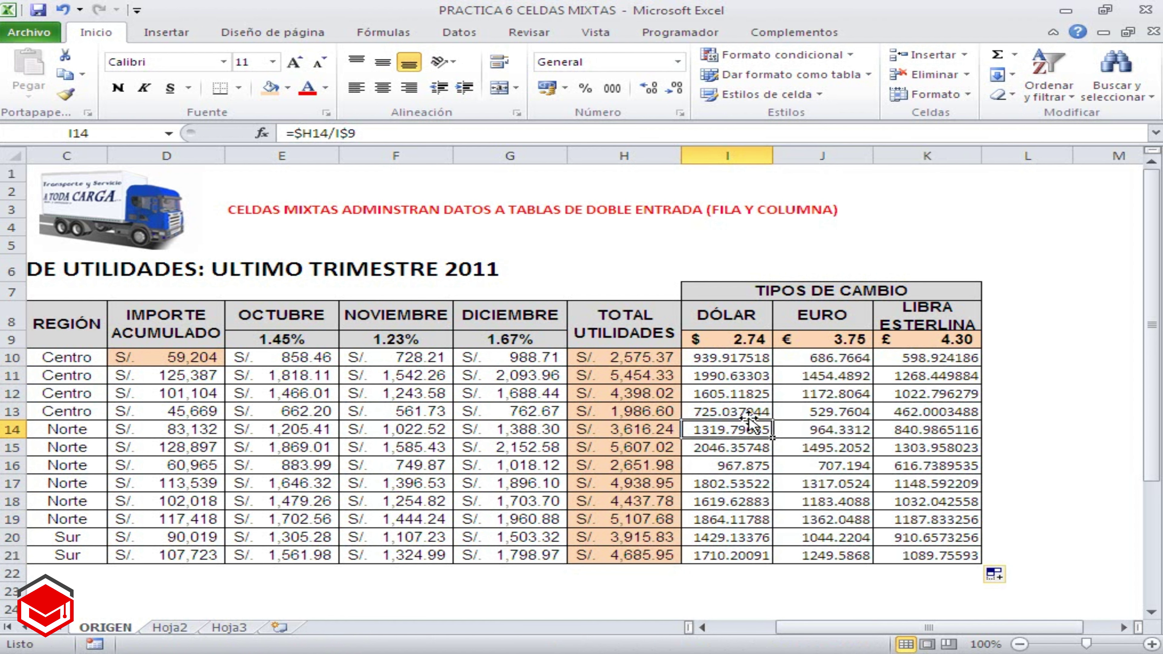
drag(941, 362, 942, 551)
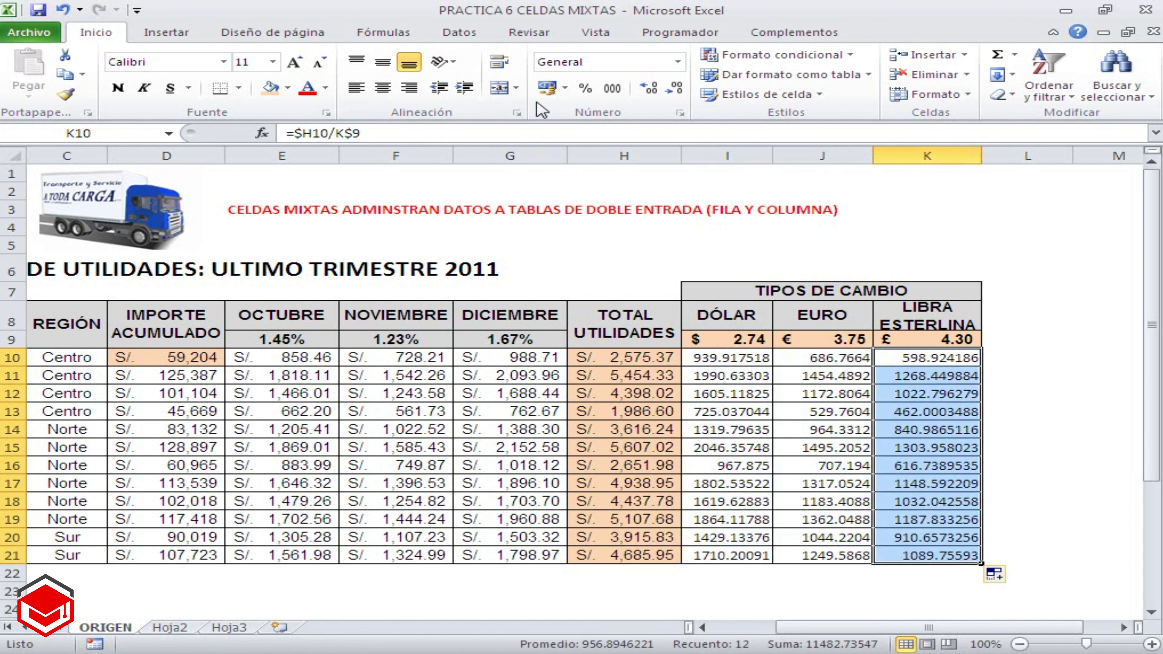
Apply £ Inglés (Reino Unido) accounting format to K10:K21 and € Euro accounting format to J10:J21
click(566, 89)
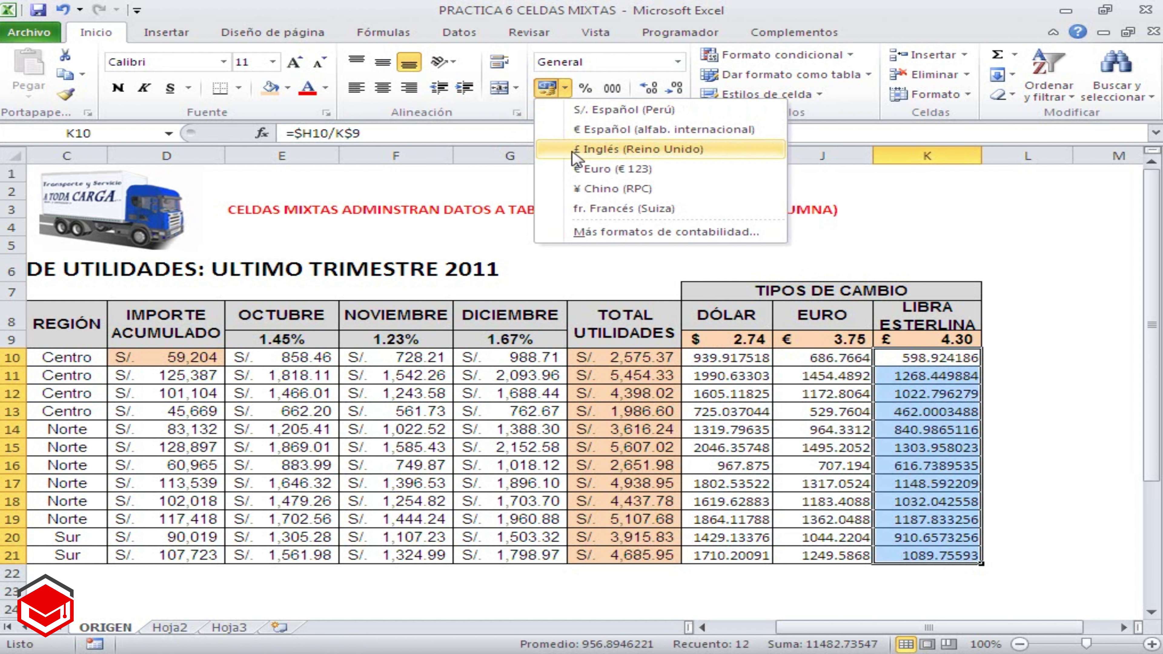
click(573, 153)
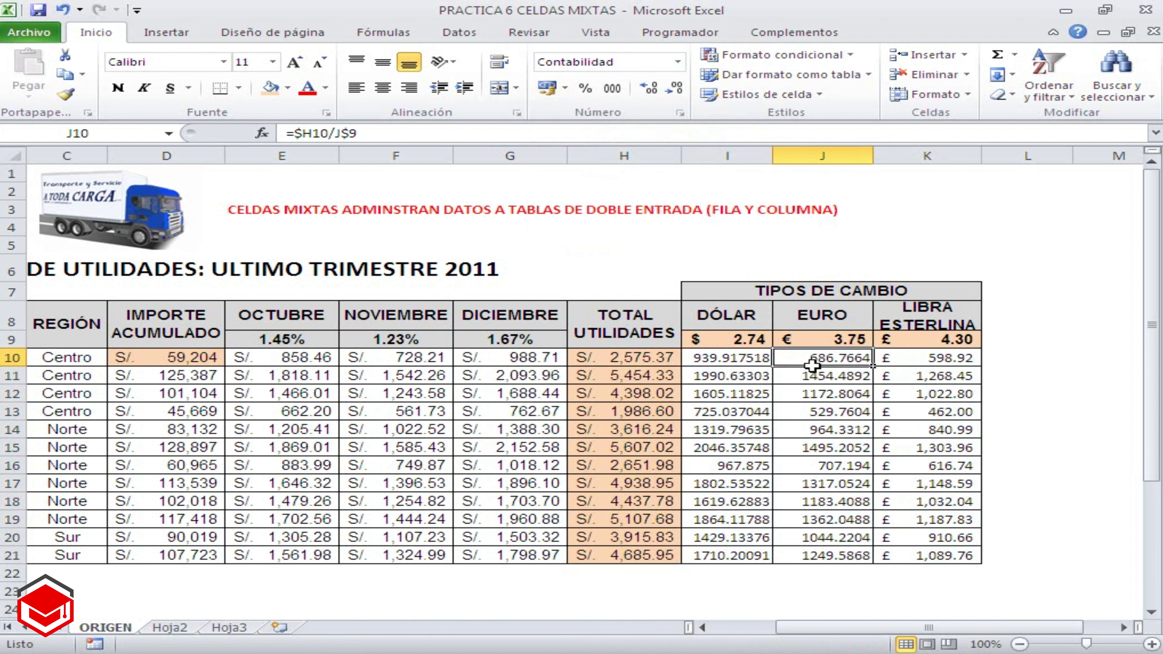
drag(808, 356, 828, 557)
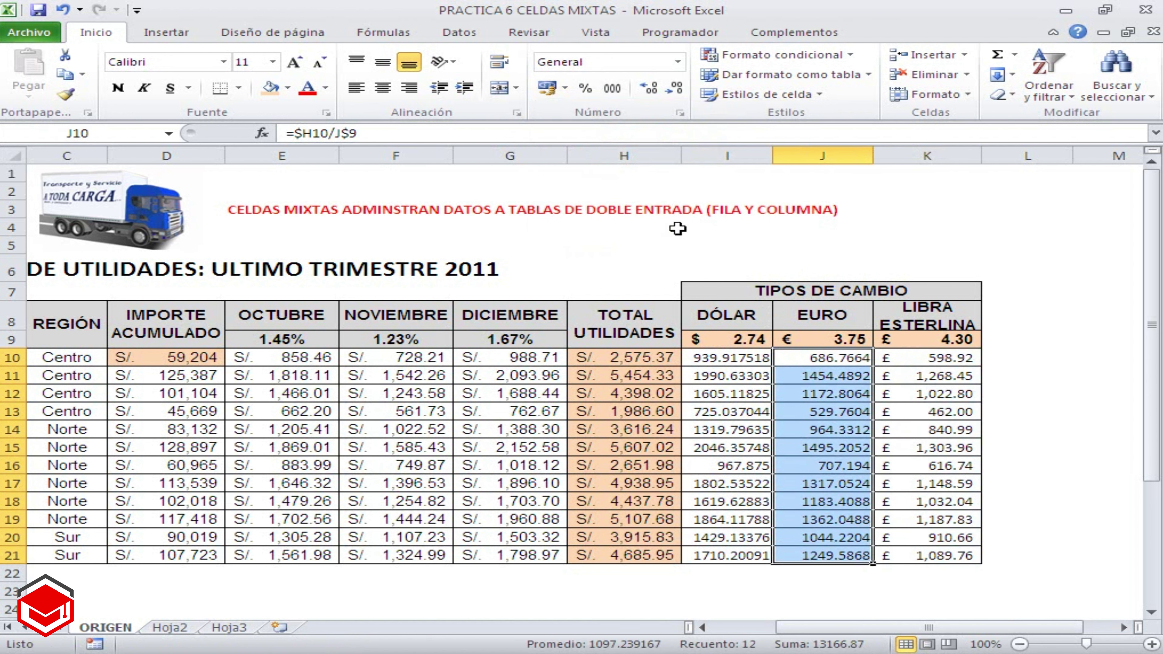
click(567, 88)
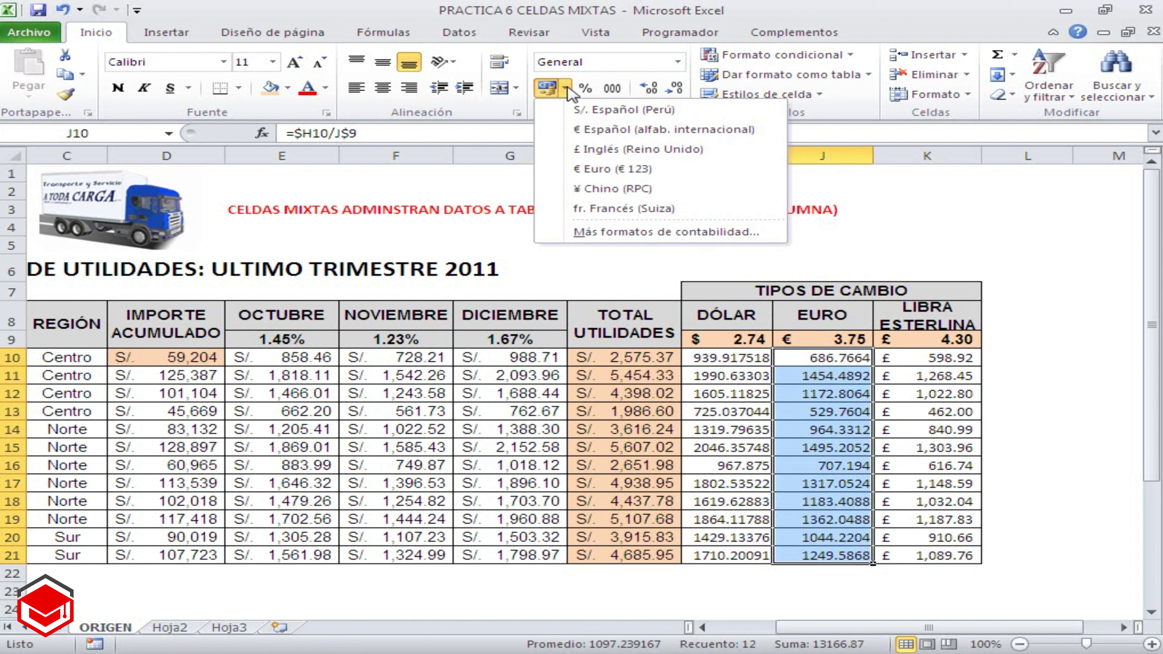
click(579, 166)
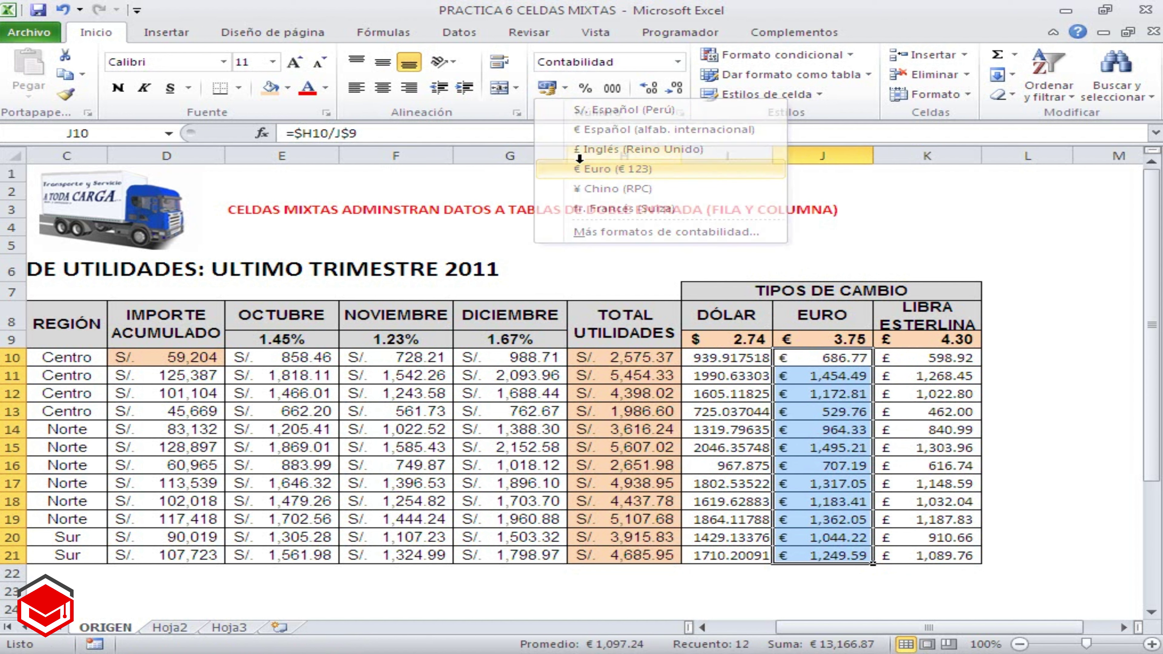
drag(714, 357, 723, 546)
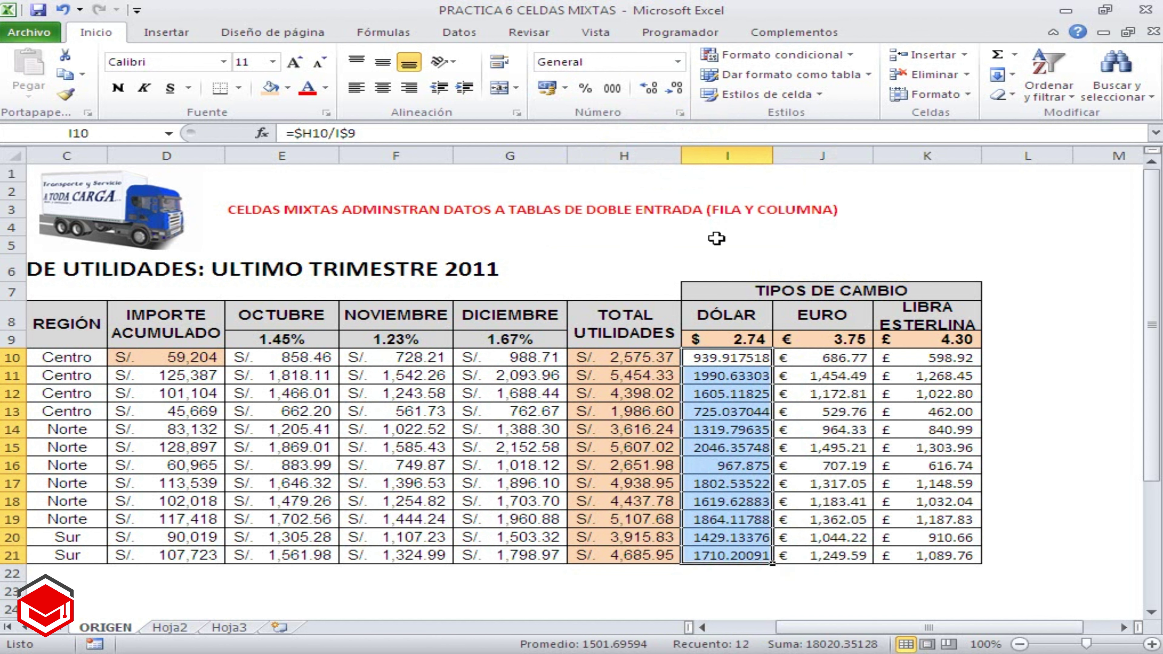
Format I10:I21 as accounting with the $ Español (Argentina) symbol and two decimals
click(566, 90)
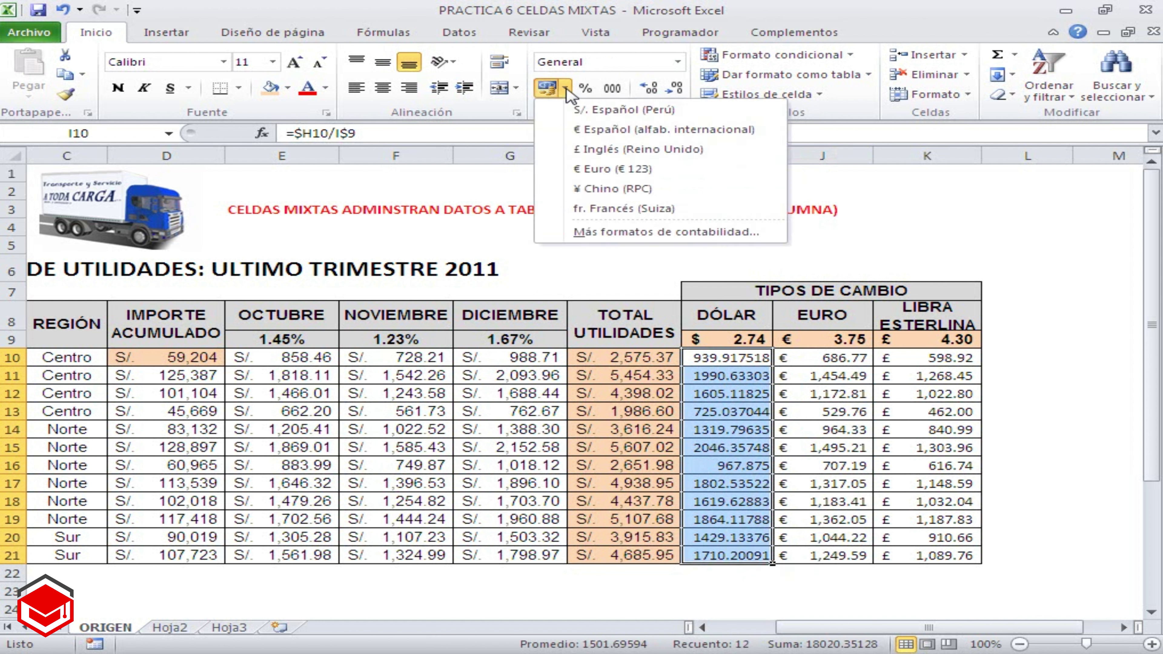
click(584, 231)
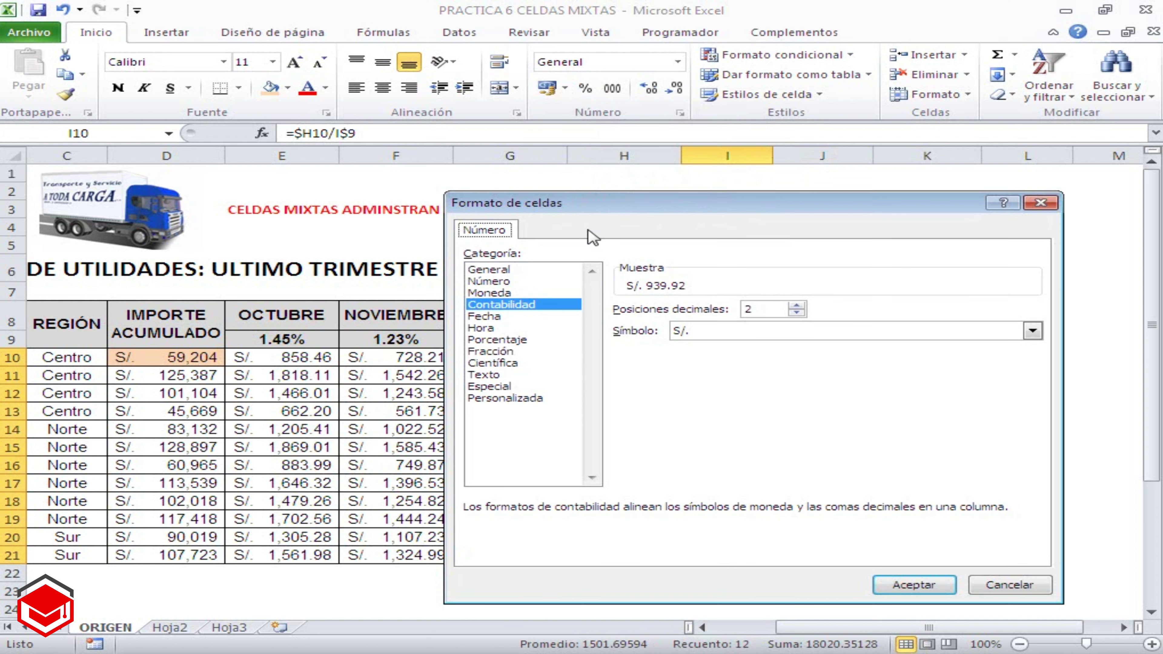
click(707, 336)
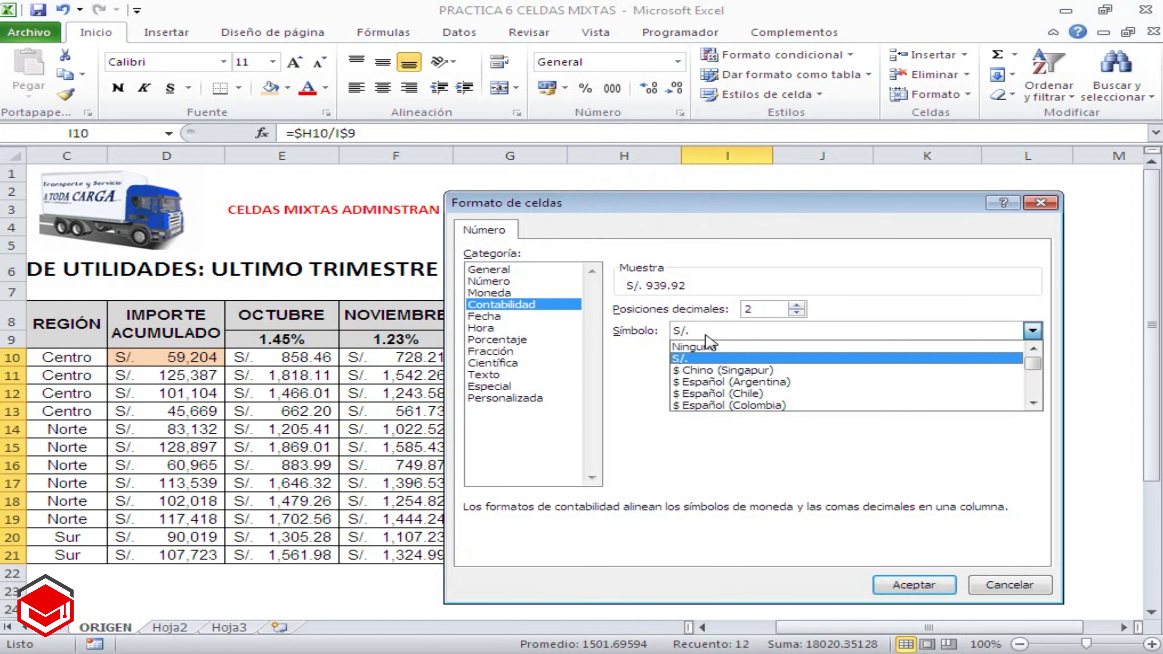
click(713, 383)
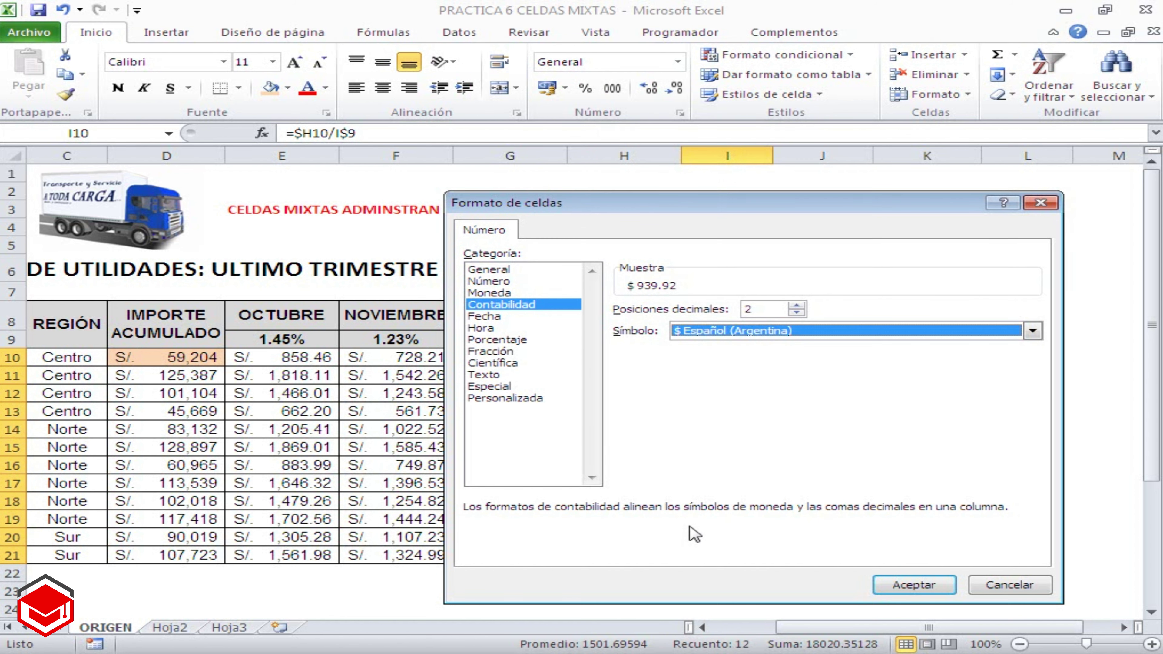
click(913, 585)
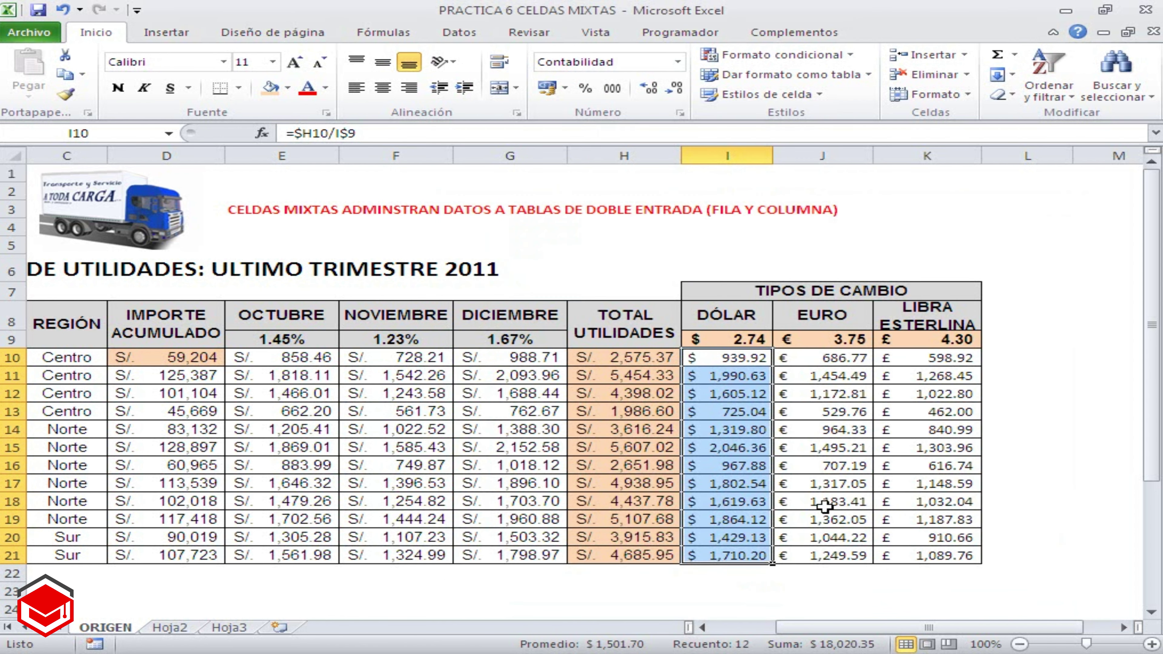
click(800, 394)
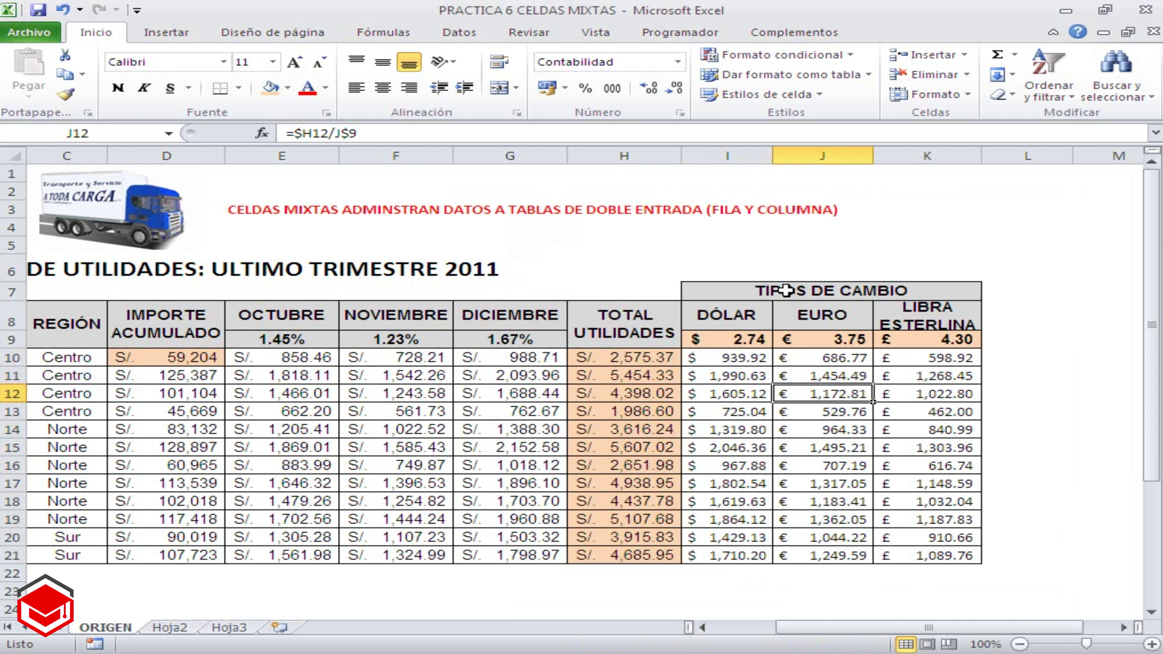
Widen column I to fit the dollar amounts, then review the Importe Acumulado and commission percentages
drag(772, 156, 784, 157)
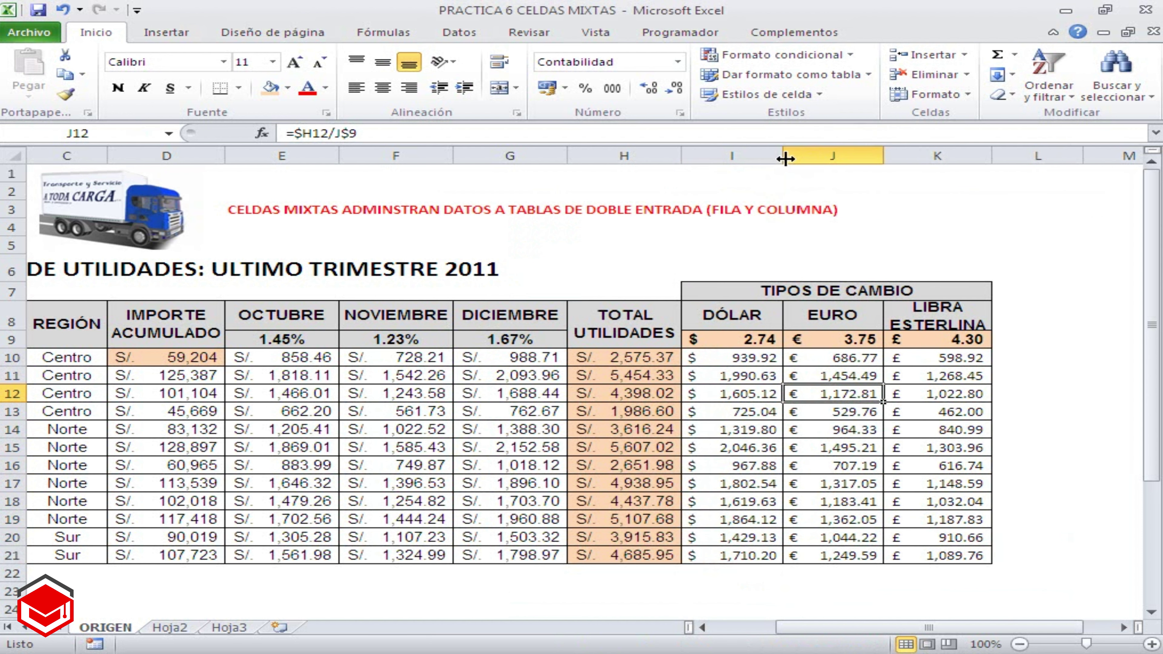
click(733, 249)
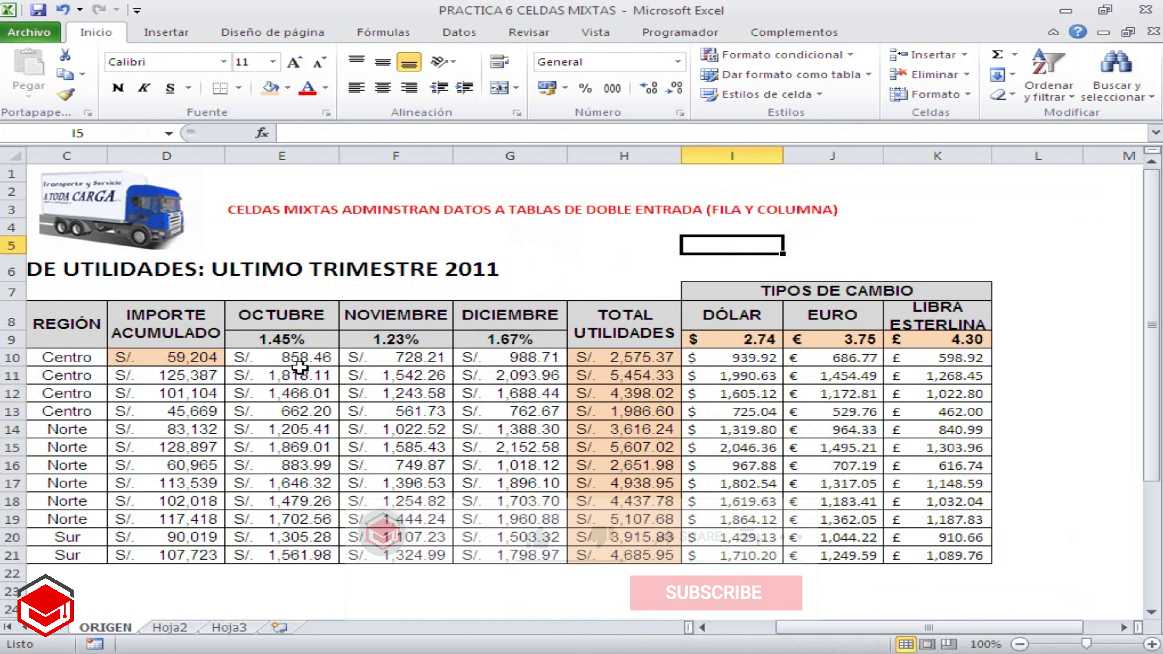
drag(205, 365, 192, 553)
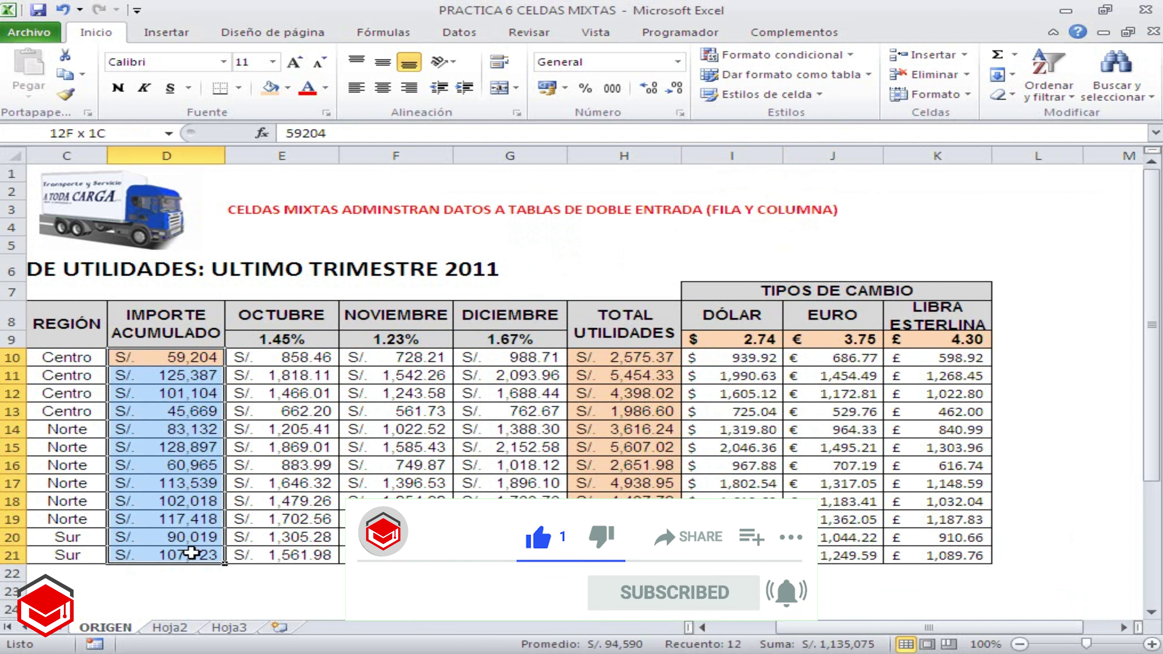
drag(286, 339, 465, 339)
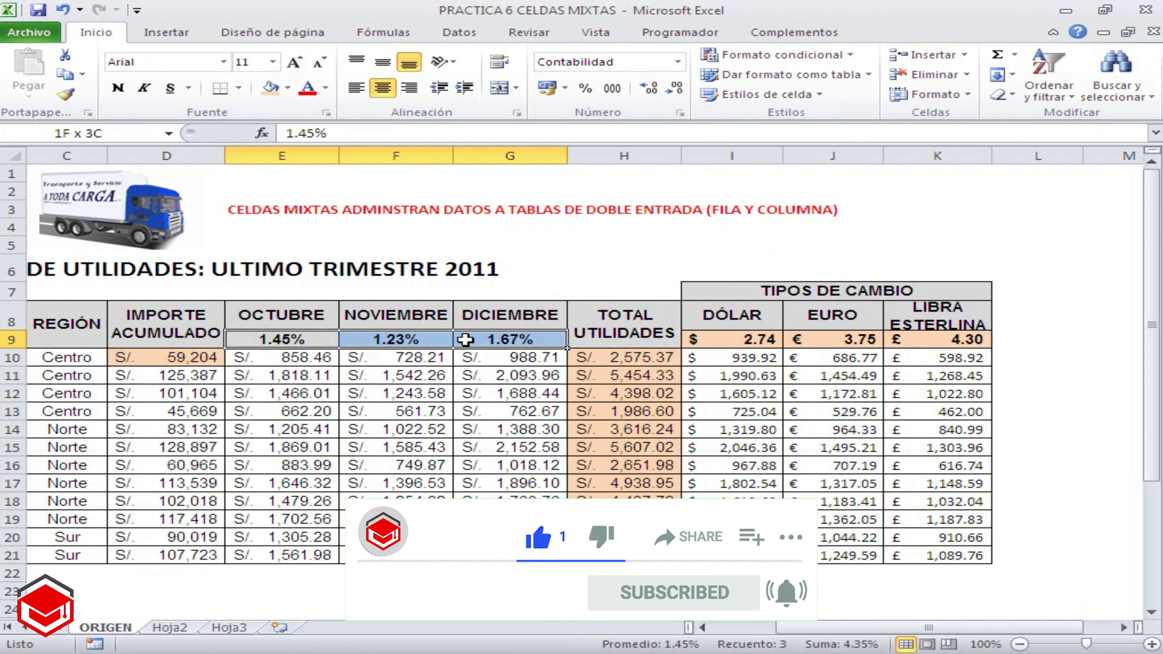
click(633, 235)
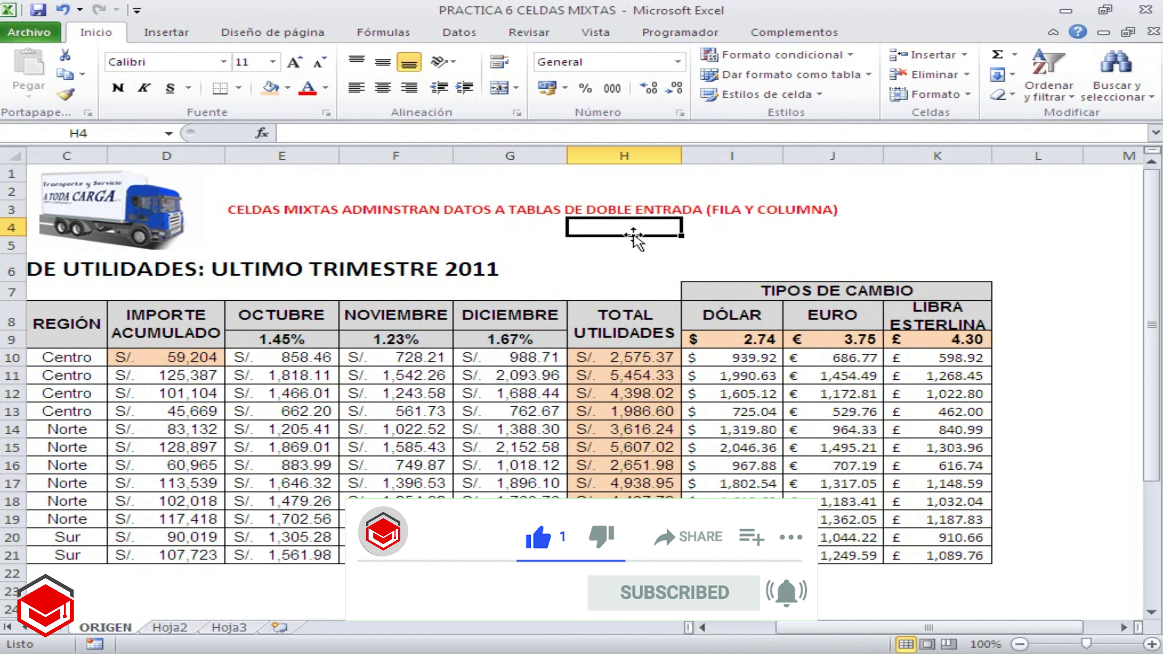